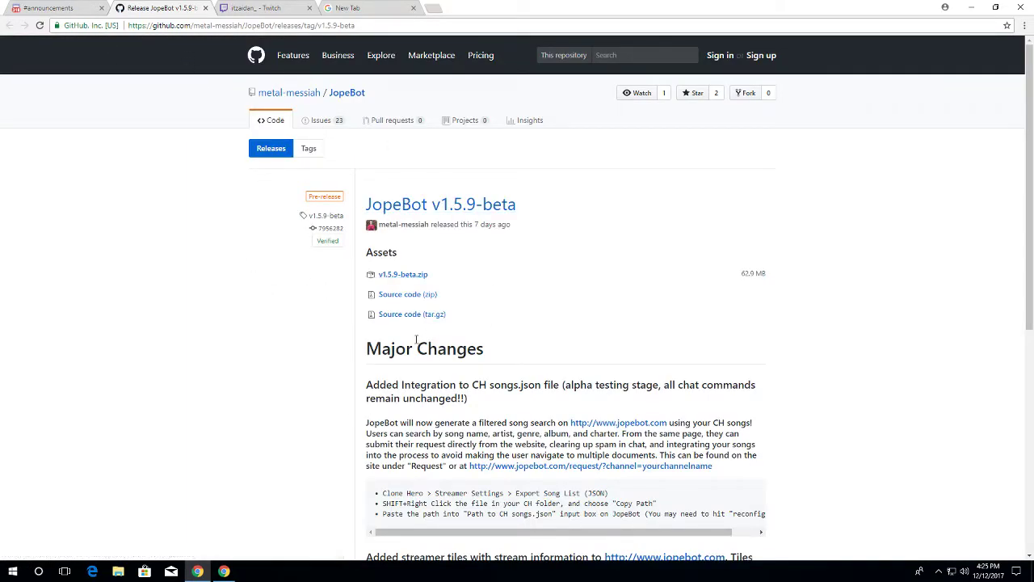
Examine the JopeBot v1.5.9-beta release page on GitHub, including its title, assets and release notes
{"action": "scroll", "coordinate": [412, 331], "scroll_direction": "down", "scroll_amount": 6}
{"action": "scroll", "coordinate": [384, 306], "scroll_direction": "up", "scroll_amount": 8}
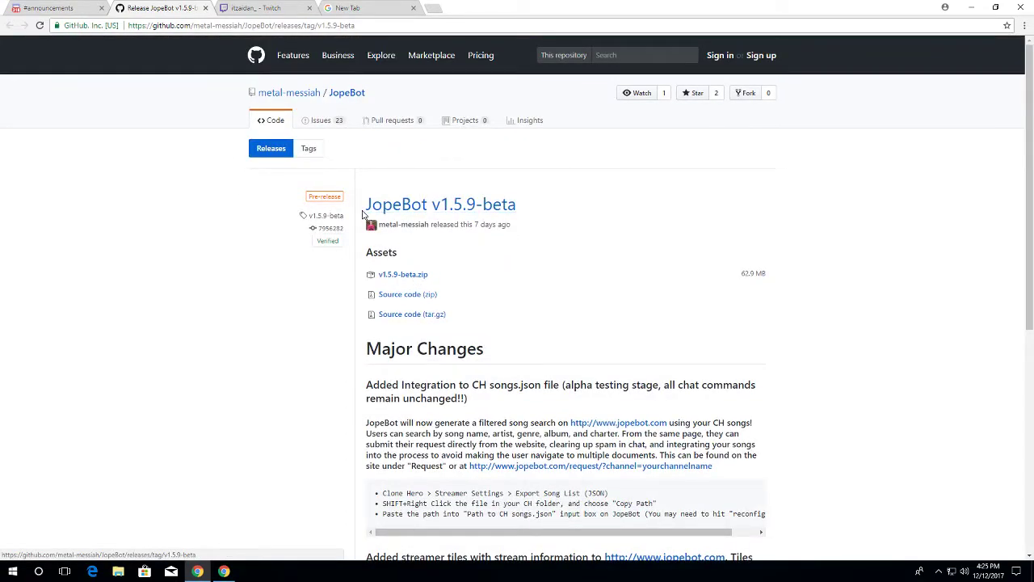
{"action": "left_click_drag", "start_coordinate": [367, 212], "coordinate": [521, 213]}
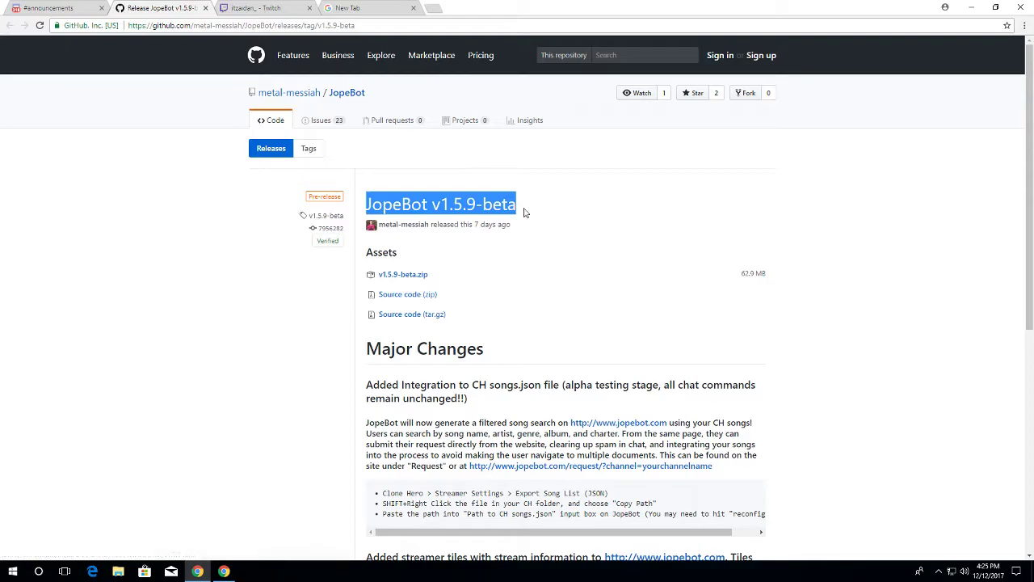
{"action": "left_click", "coordinate": [525, 213]}
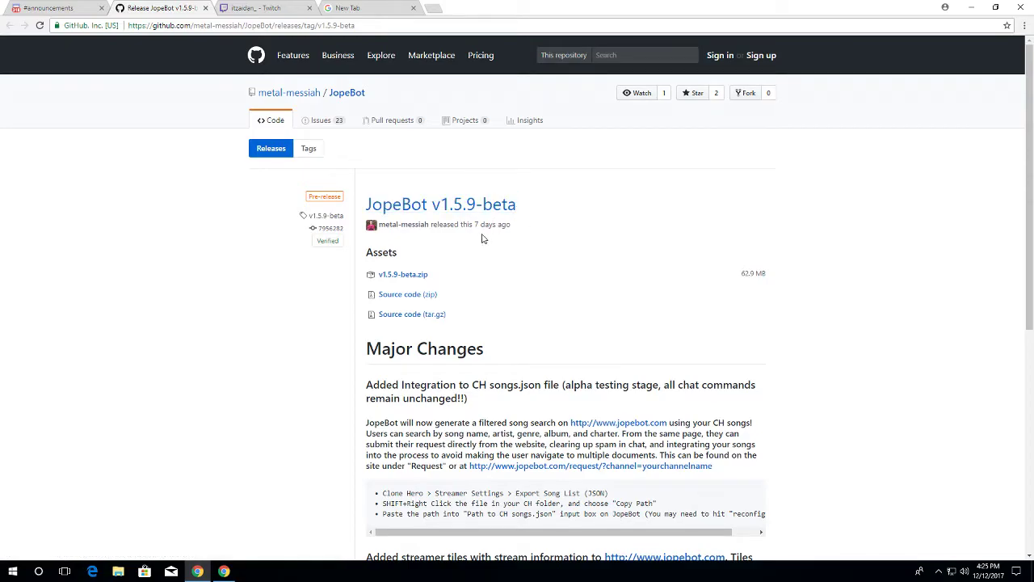
{"action": "scroll", "coordinate": [491, 358], "scroll_direction": "down", "scroll_amount": 2}
{"action": "scroll", "coordinate": [389, 250], "scroll_direction": "up", "scroll_amount": 2}
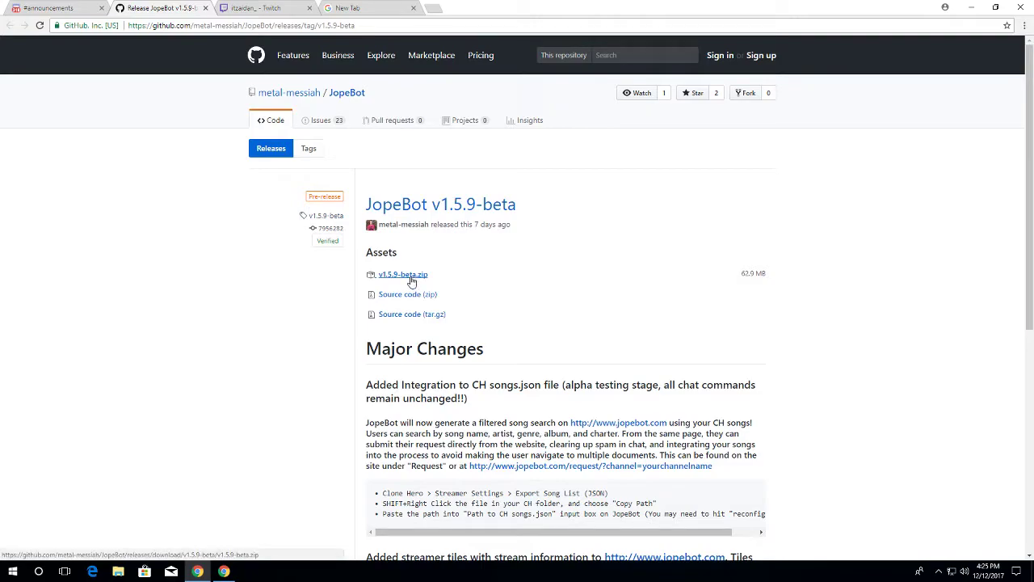
{"action": "left_click", "coordinate": [411, 278]}
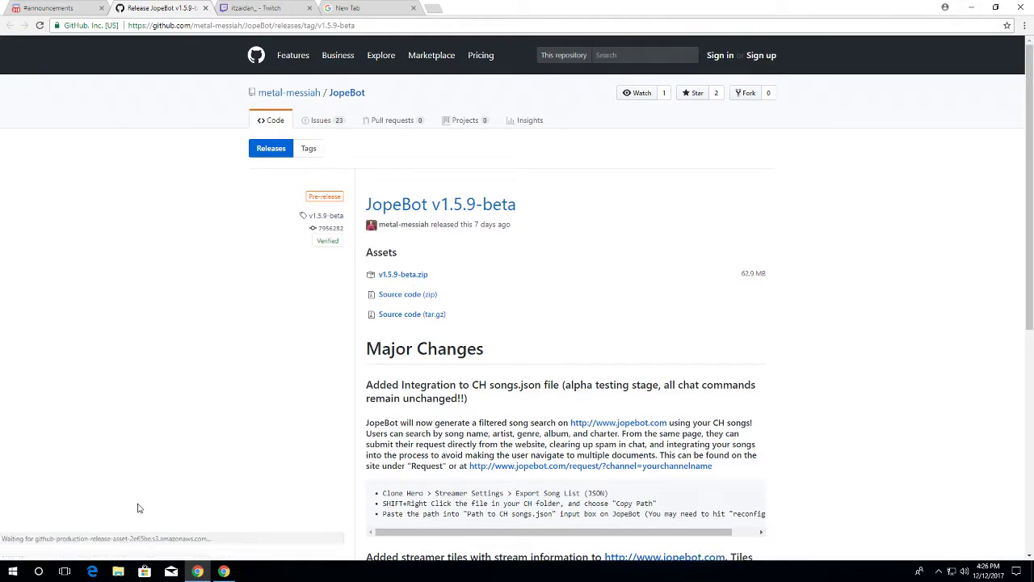
{"action": "left_click", "coordinate": [111, 546]}
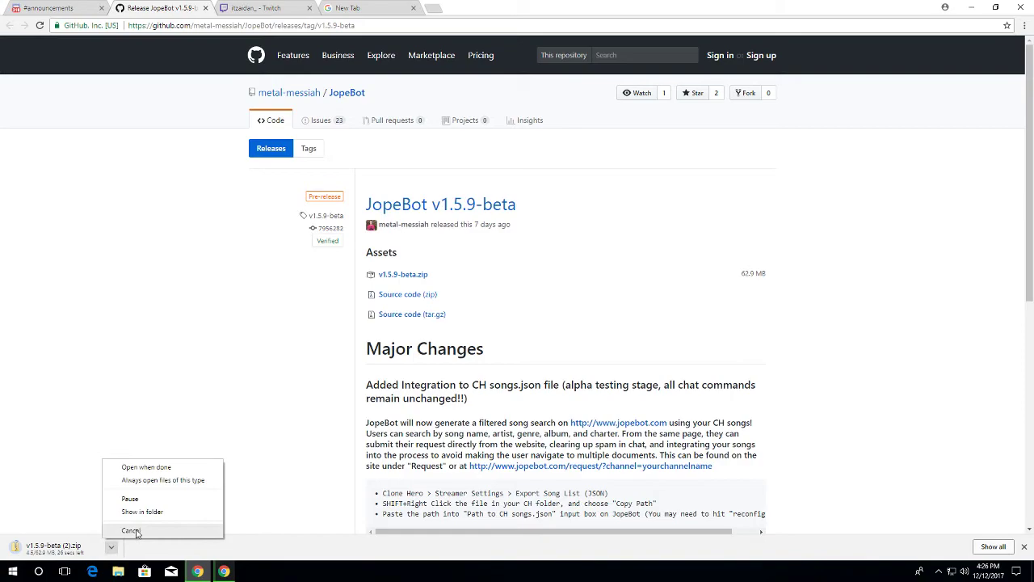
{"action": "left_click", "coordinate": [132, 528]}
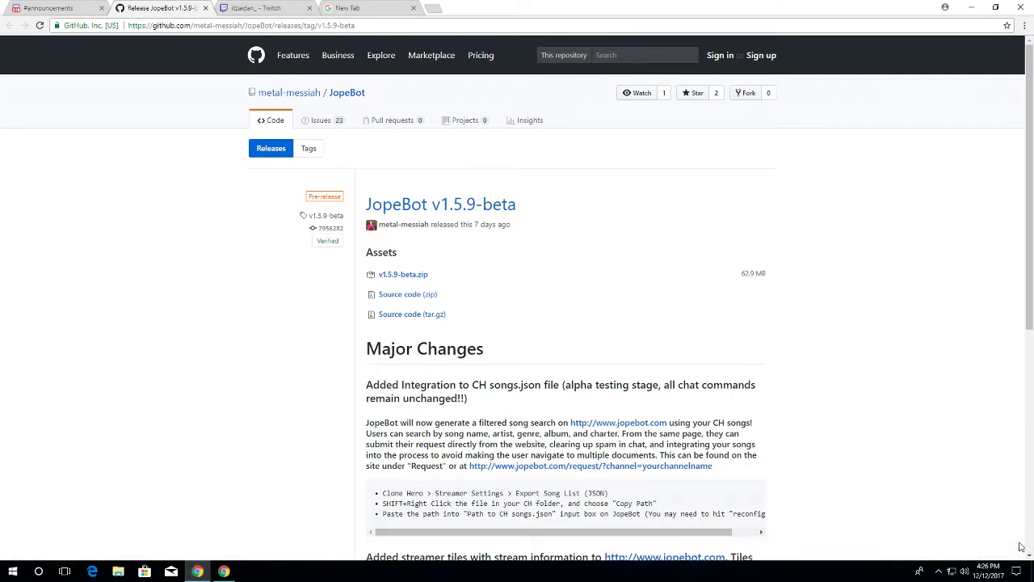
{"action": "left_click", "coordinate": [1023, 547]}
Review the config.json download address and the JopeBot release page, and minimise the browser to get to the desktop
{"action": "left_click", "coordinate": [341, 8]}
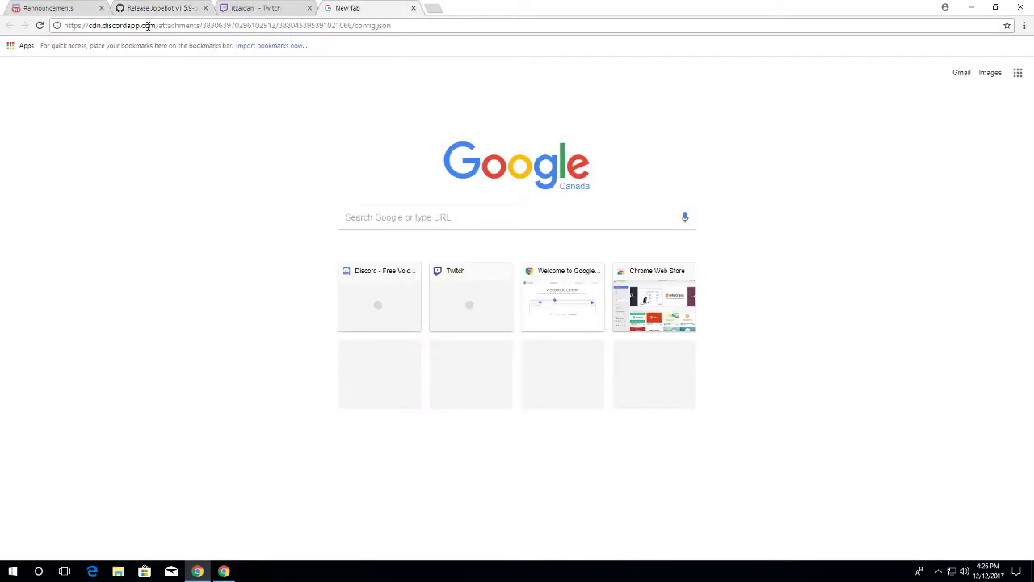
{"action": "left_click_drag", "start_coordinate": [149, 25], "coordinate": [62, 51]}
{"action": "left_click", "coordinate": [393, 26]}
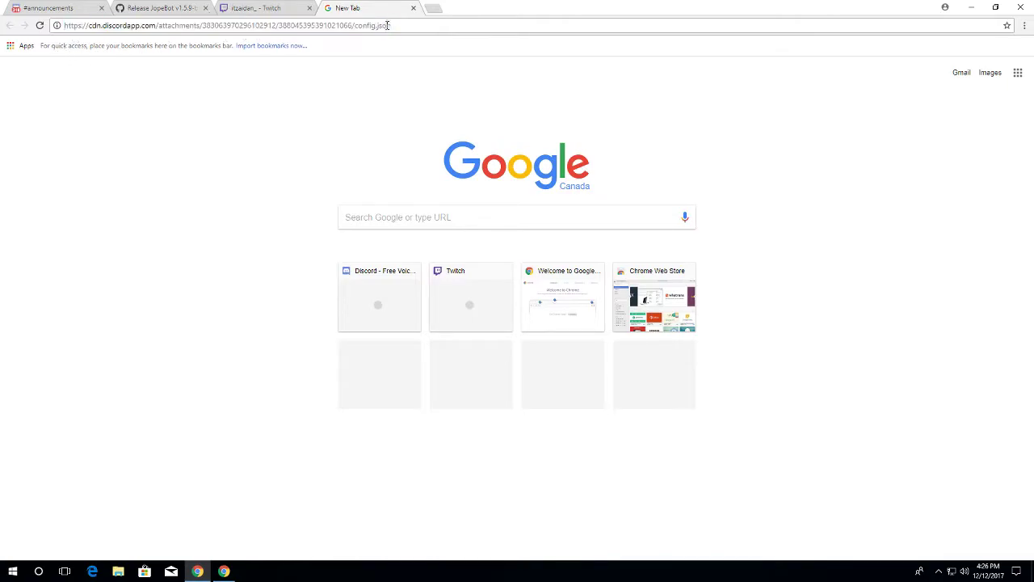
{"action": "left_click", "coordinate": [973, 7]}
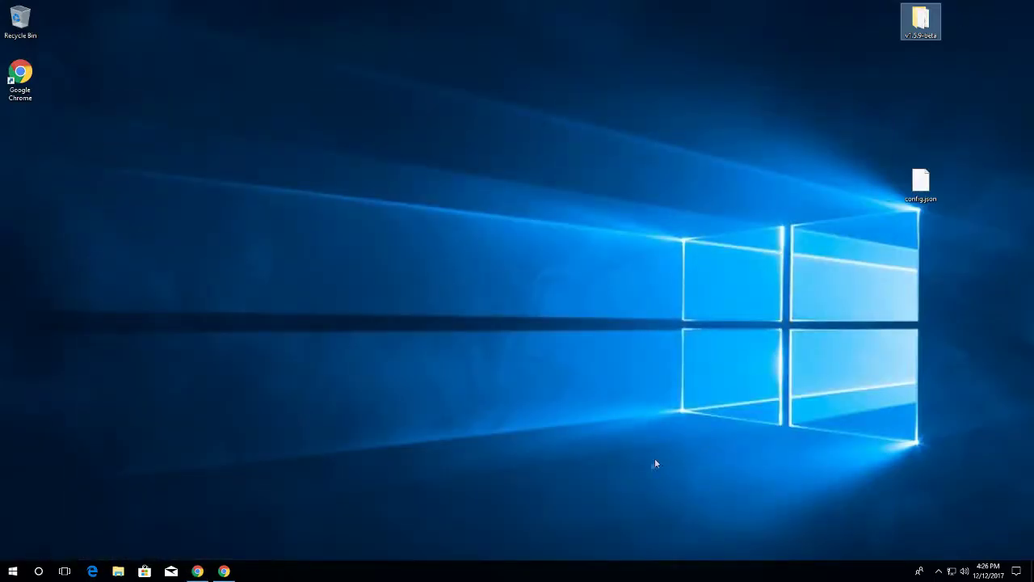
{"action": "left_click", "coordinate": [197, 571]}
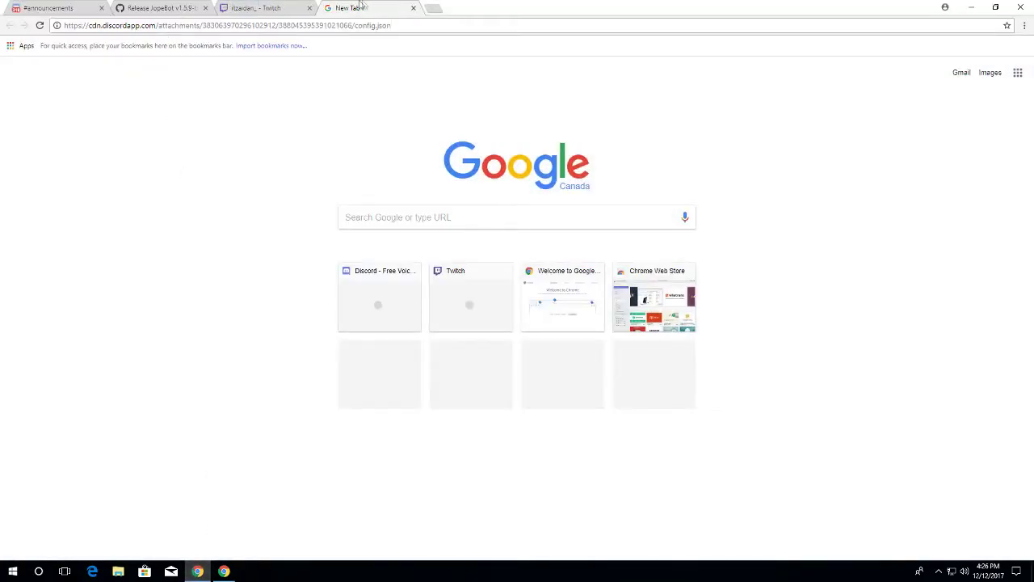
{"action": "left_click", "coordinate": [171, 6]}
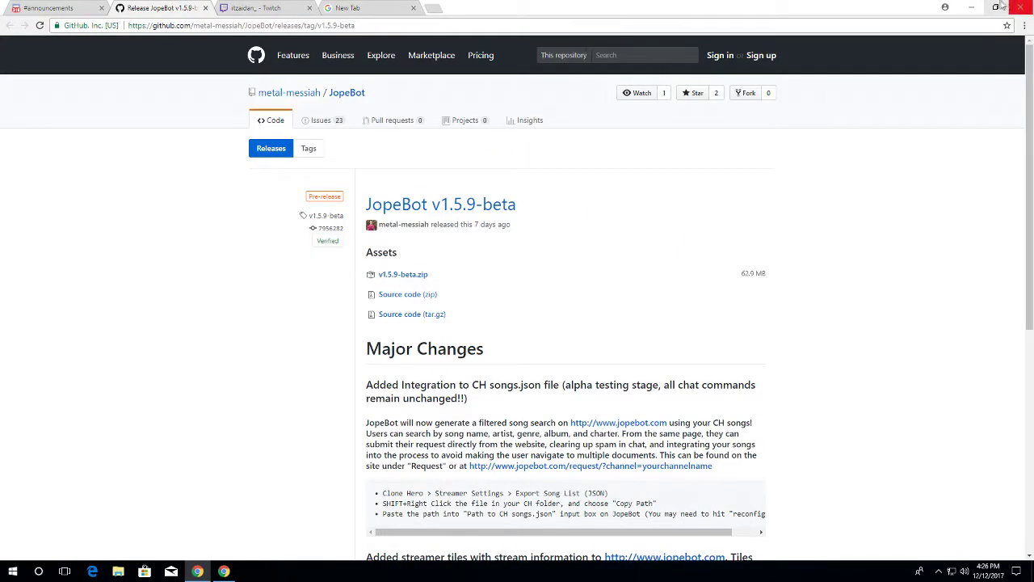
{"action": "left_click", "coordinate": [973, 7]}
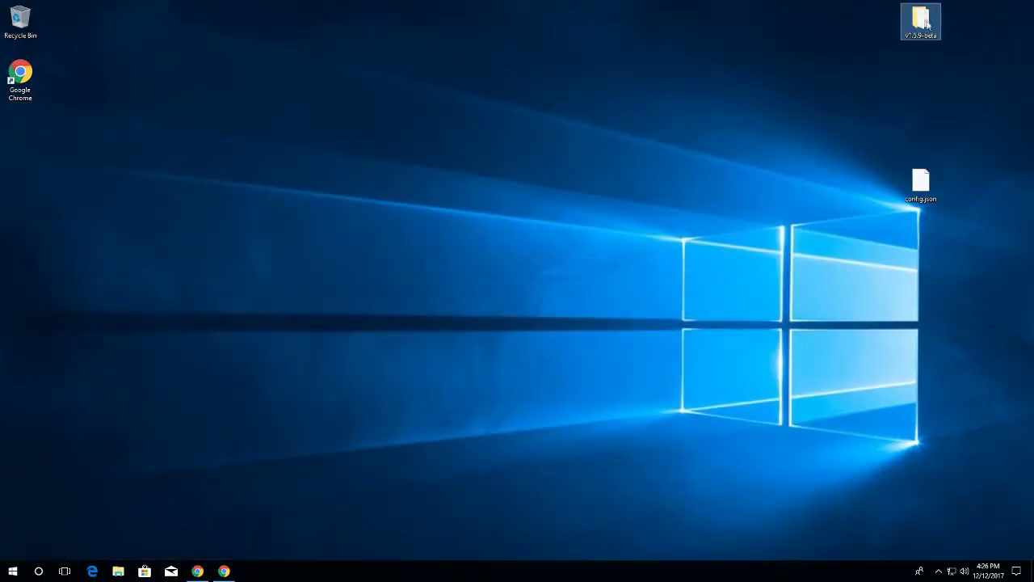
Move the v1.5.9-beta folder beside config.json on the desktop and launch the JopeBot application from inside it
{"action": "left_click_drag", "start_coordinate": [927, 26], "coordinate": [884, 186]}
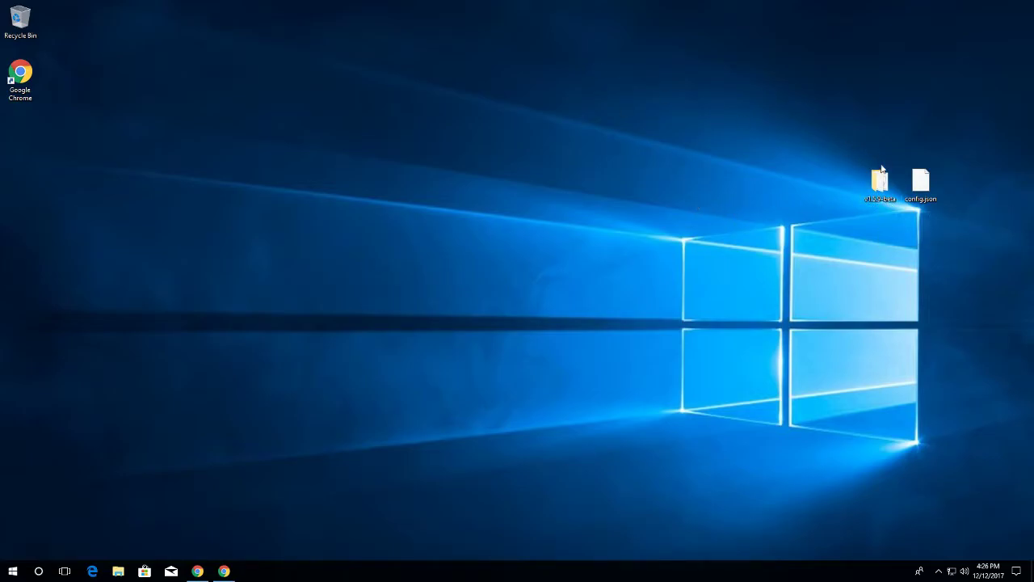
{"action": "double_click", "coordinate": [881, 179]}
{"action": "scroll", "coordinate": [586, 364], "scroll_direction": "down", "scroll_amount": 10}
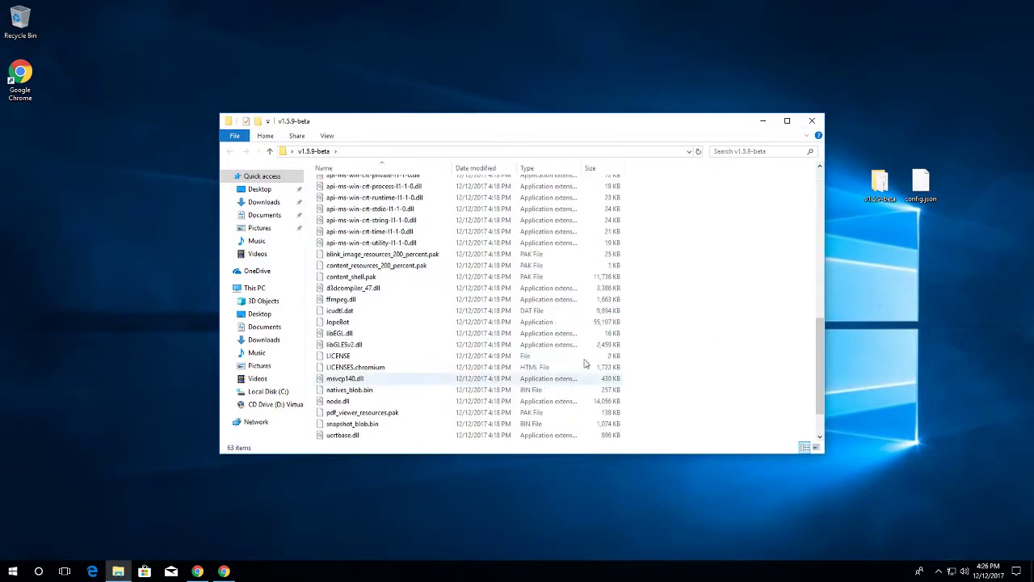
{"action": "scroll", "coordinate": [582, 356], "scroll_direction": "down", "scroll_amount": 2}
{"action": "scroll", "coordinate": [574, 348], "scroll_direction": "up", "scroll_amount": 13}
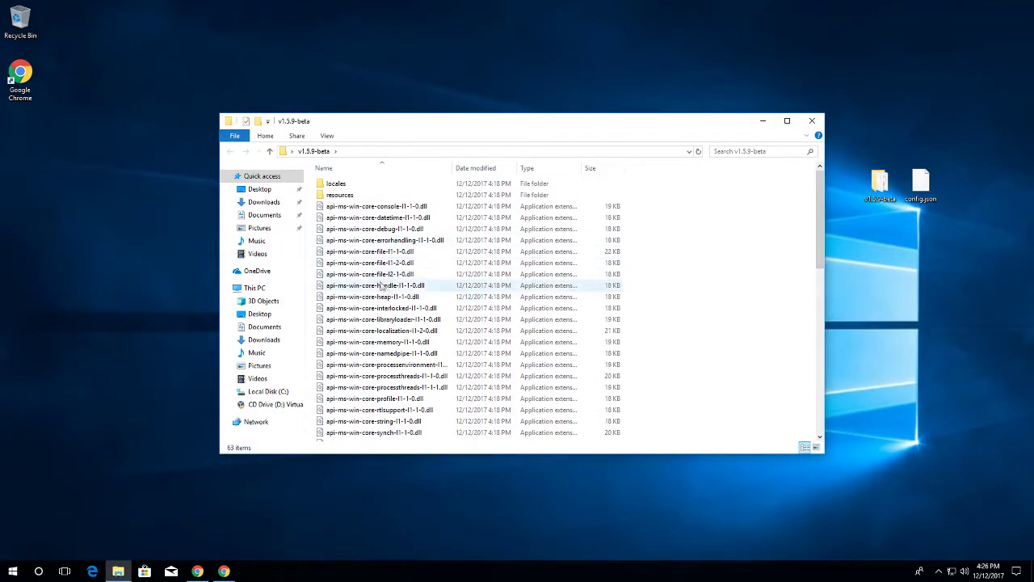
{"action": "scroll", "coordinate": [392, 274], "scroll_direction": "down", "scroll_amount": 13}
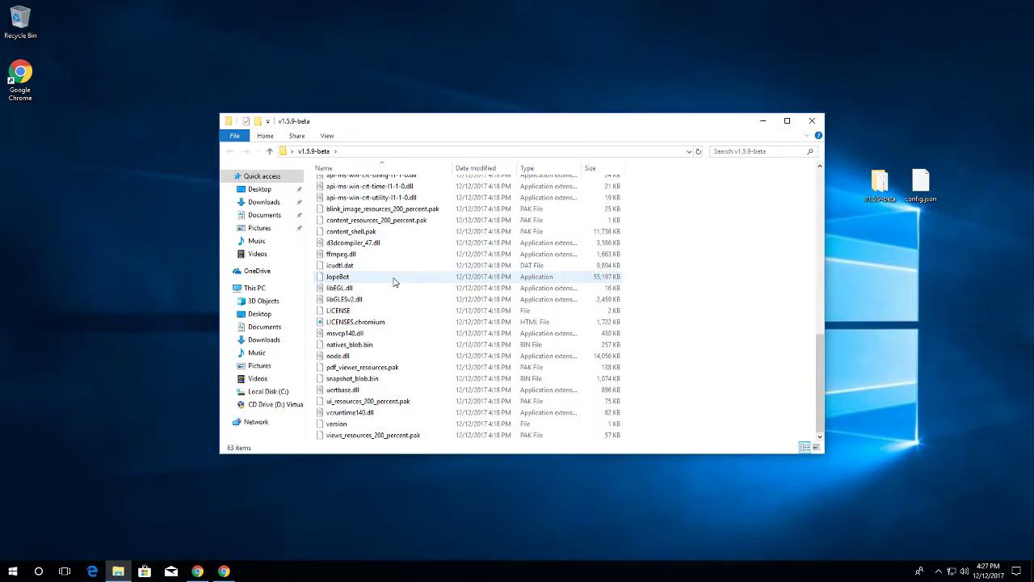
{"action": "left_click", "coordinate": [394, 281]}
{"action": "double_click", "coordinate": [337, 276]}
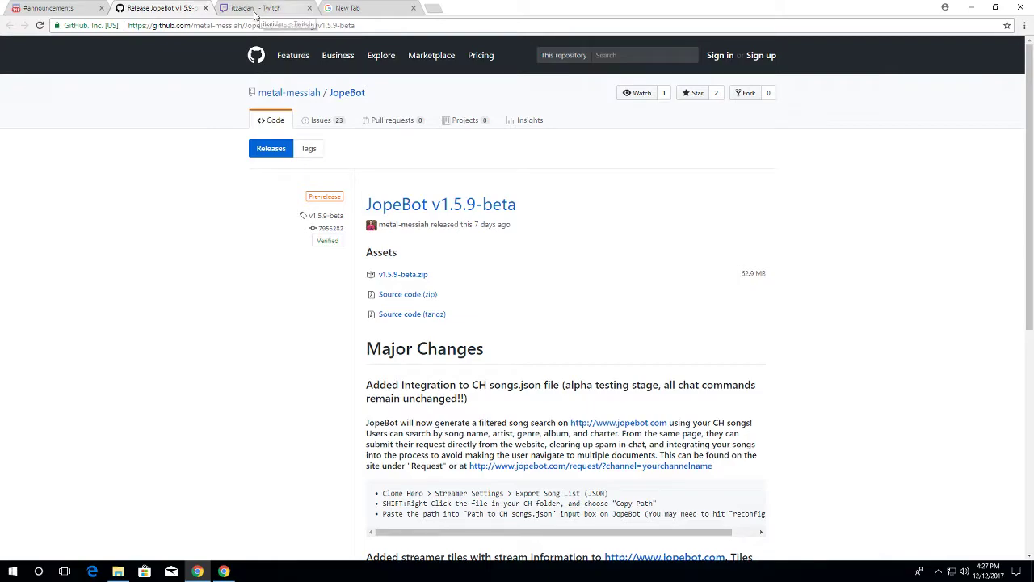
View the personal Twitch channel and the JopeBotTutorial Twitch channel in the browser, and minimise the browser windows
{"action": "left_click", "coordinate": [255, 12]}
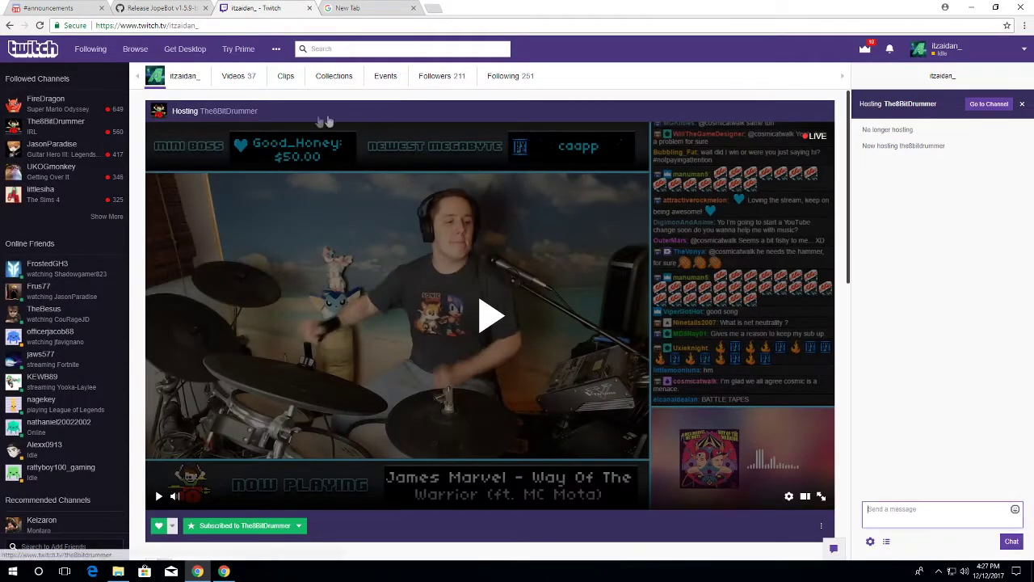
{"action": "left_click", "coordinate": [159, 10]}
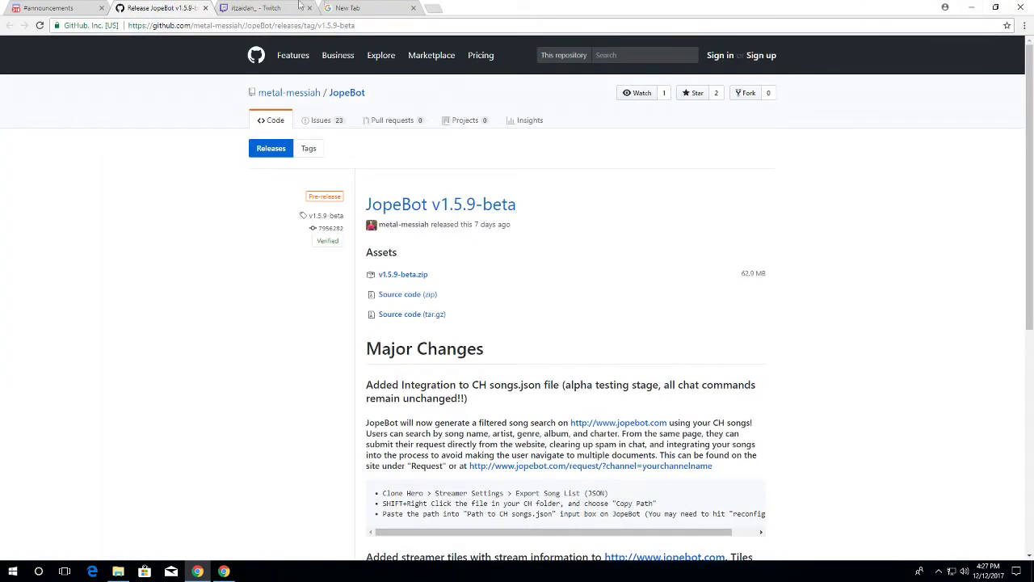
{"action": "left_click", "coordinate": [1018, 8]}
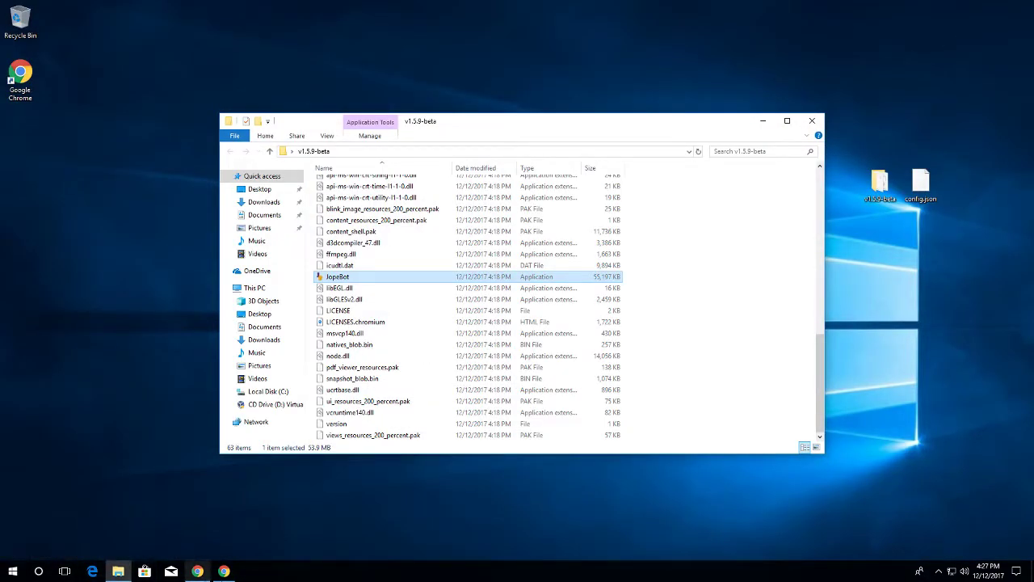
{"action": "left_click", "coordinate": [197, 571]}
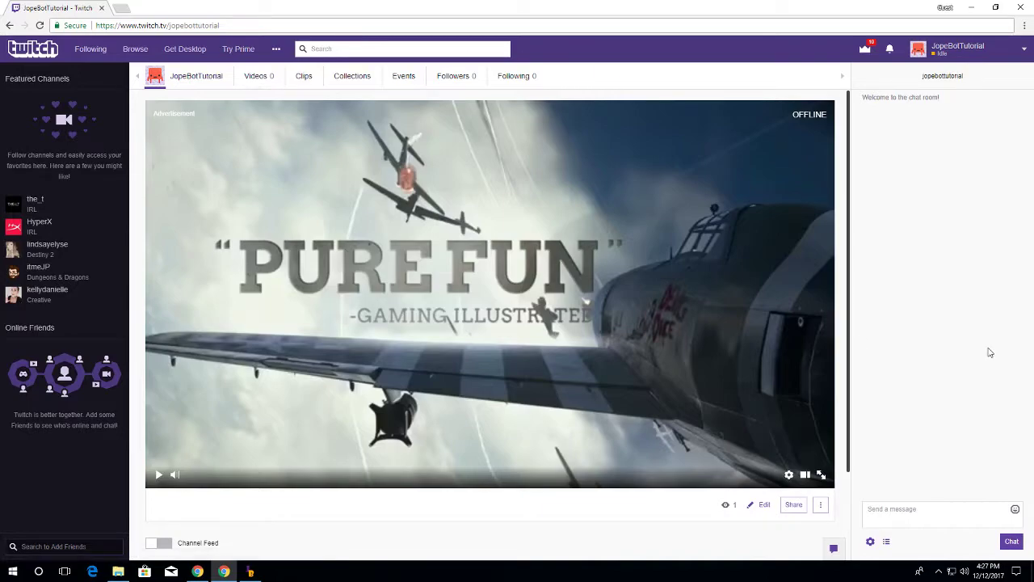
{"action": "left_click", "coordinate": [971, 6]}
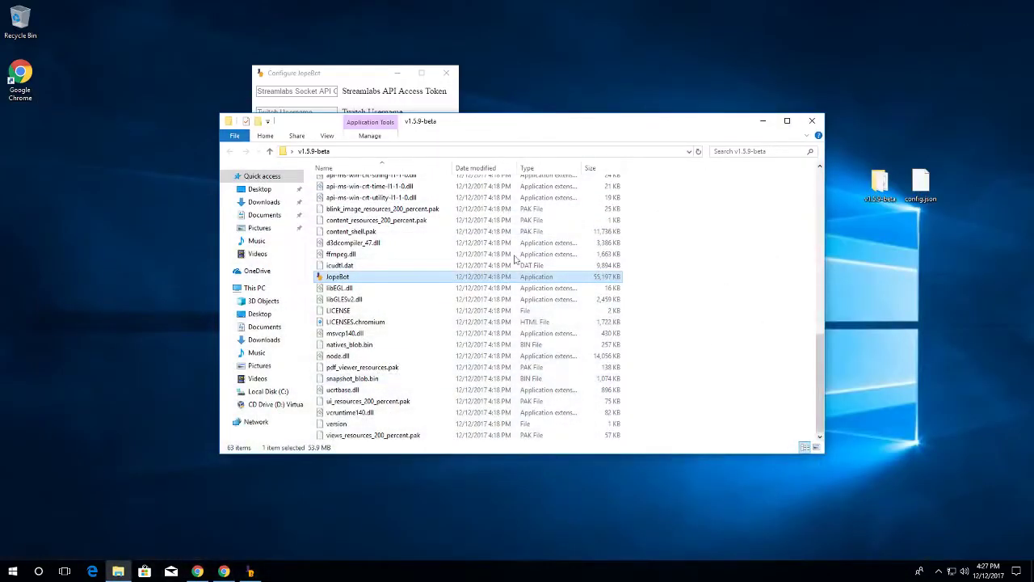
Bring the Configure JopeBot window forward to view its fields, close it without starting the bot, and dismiss the error dialog
{"action": "left_click_drag", "start_coordinate": [397, 74], "coordinate": [485, 2]}
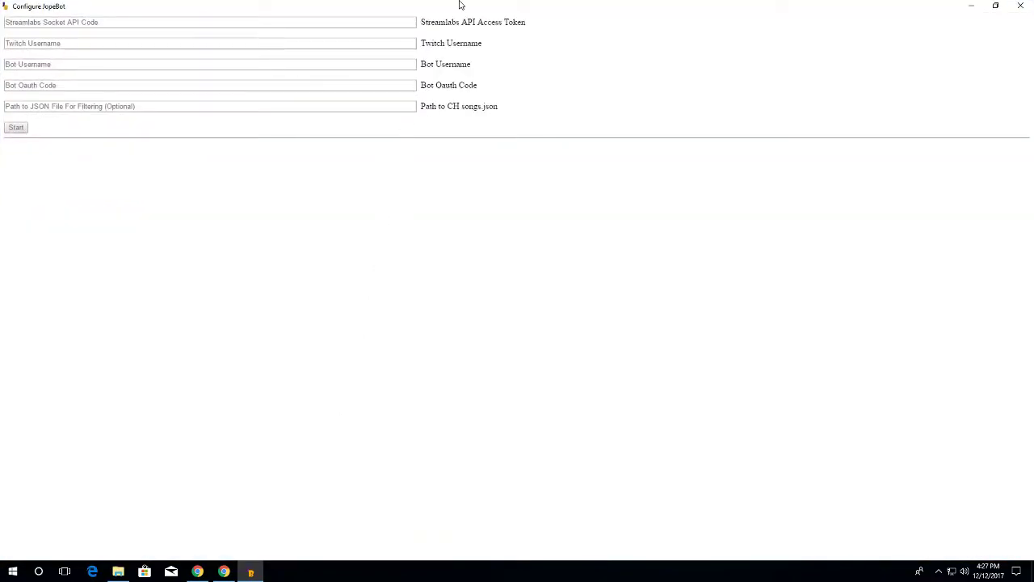
{"action": "double_click", "coordinate": [466, 6]}
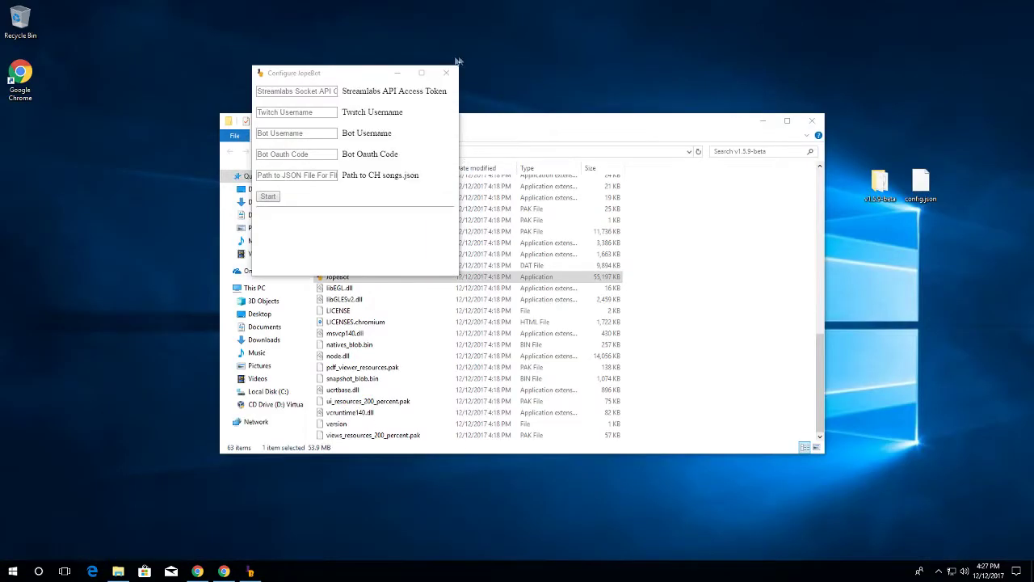
{"action": "left_click", "coordinate": [445, 76]}
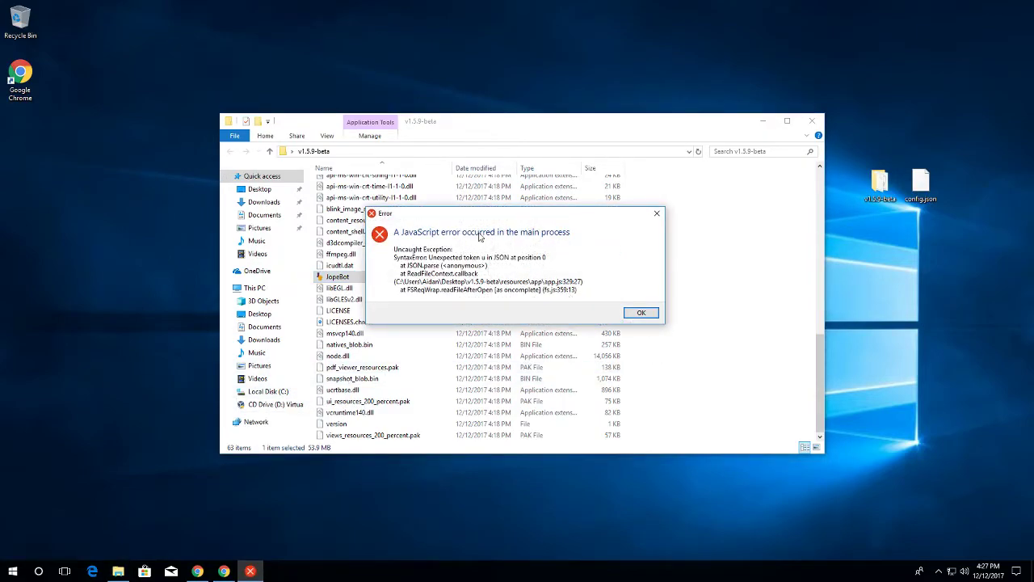
{"action": "mouse_move", "coordinate": [524, 226]}
{"action": "left_mouse_down"}
{"action": "mouse_move", "coordinate": [474, 261]}
{"action": "mouse_move", "coordinate": [515, 224]}
{"action": "left_mouse_up"}
{"action": "left_click", "coordinate": [646, 313]}
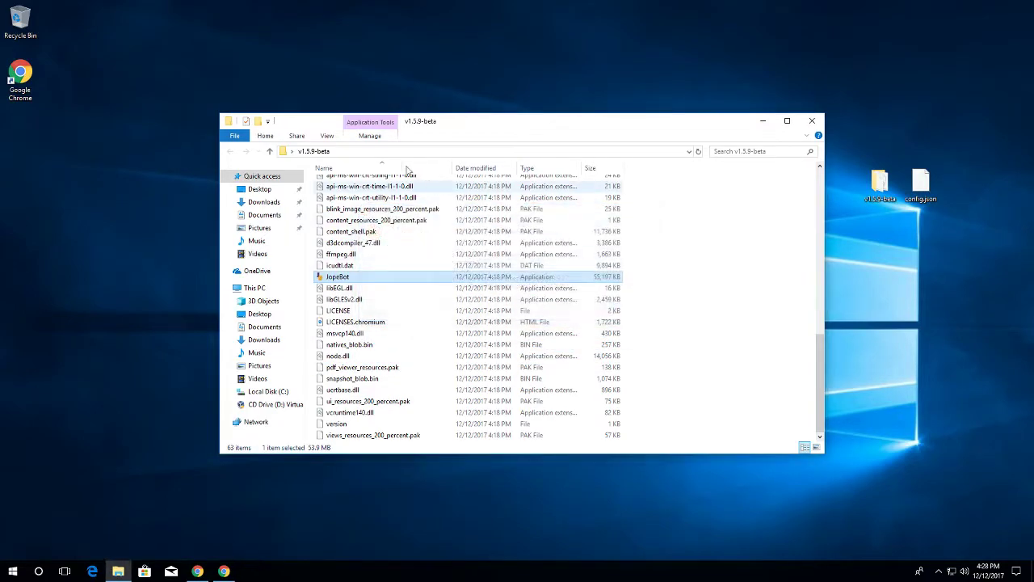
Go to the %appdata% location in File Explorer and open the JopeBot folder there
{"action": "left_click", "coordinate": [397, 159]}
{"action": "type", "text": "%"}
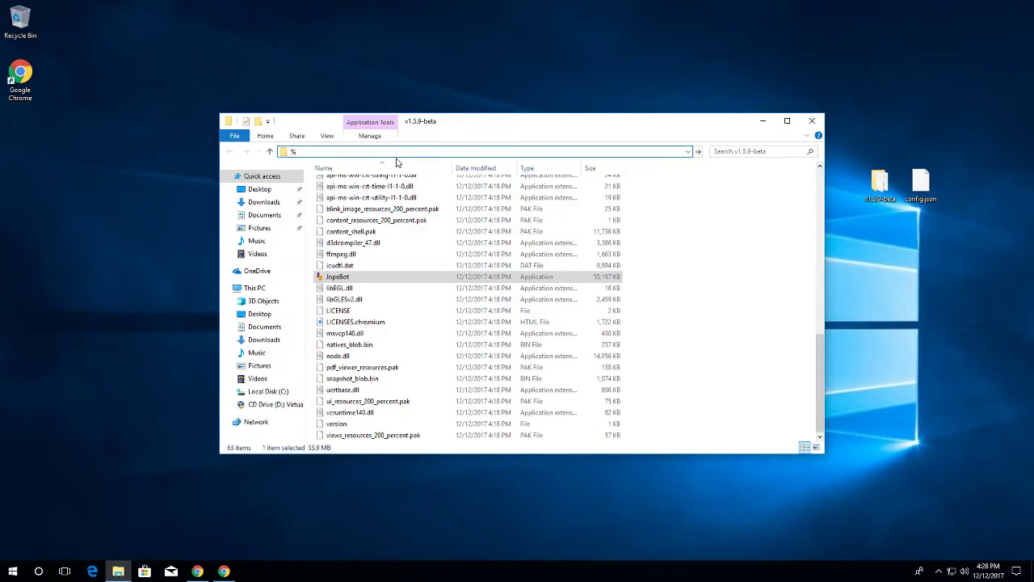
{"action": "type", "text": "appdata%"}
{"action": "key", "text": "Return"}
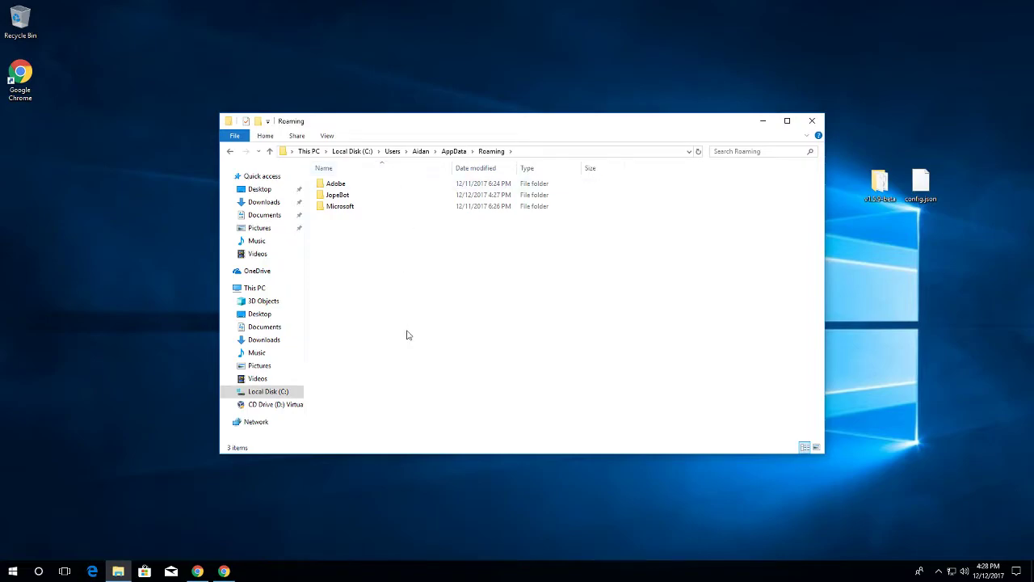
{"action": "double_click", "coordinate": [341, 198]}
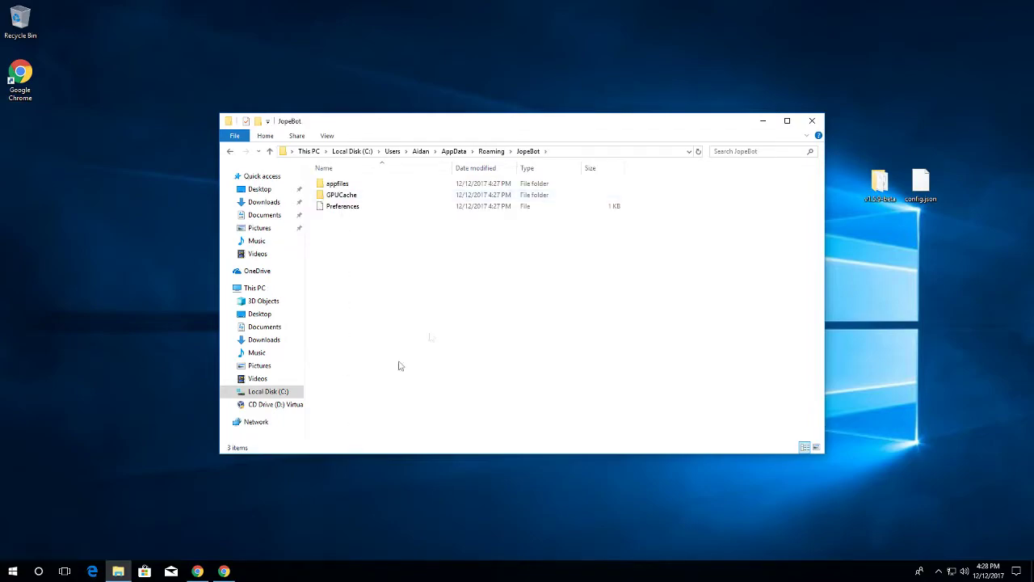
Move config.json from the desktop into JopeBot's appfiles folder and close the File Explorer window
{"action": "left_click_drag", "start_coordinate": [921, 182], "coordinate": [922, 291]}
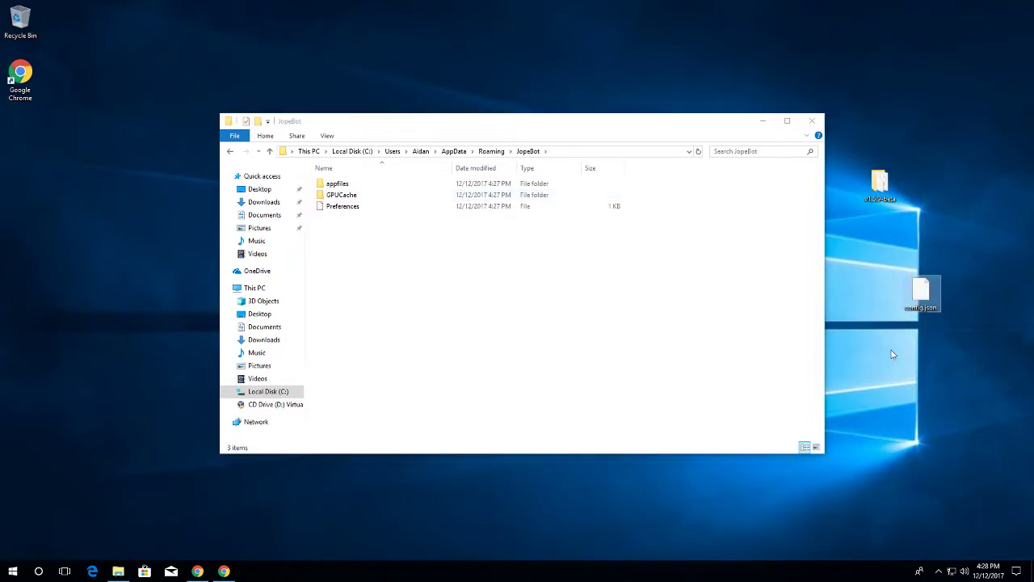
{"action": "double_click", "coordinate": [343, 186]}
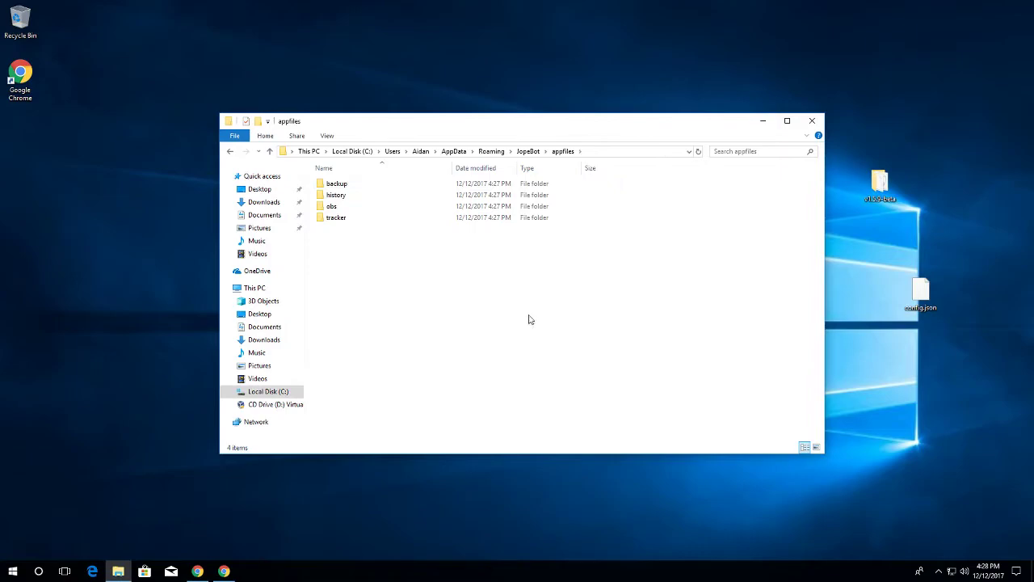
{"action": "left_click_drag", "start_coordinate": [930, 305], "coordinate": [420, 271]}
{"action": "left_click", "coordinate": [369, 367]}
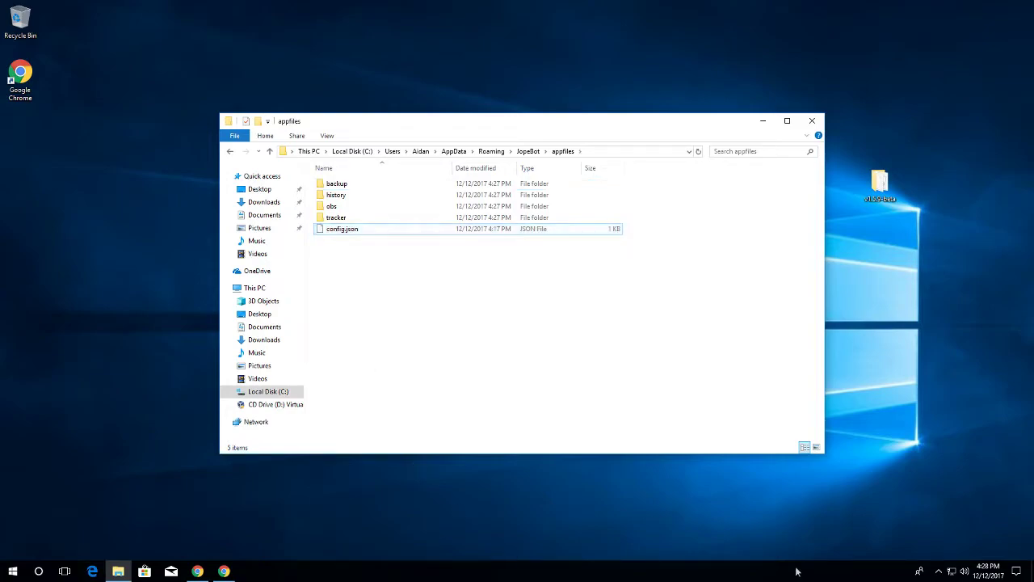
{"action": "left_click", "coordinate": [812, 119]}
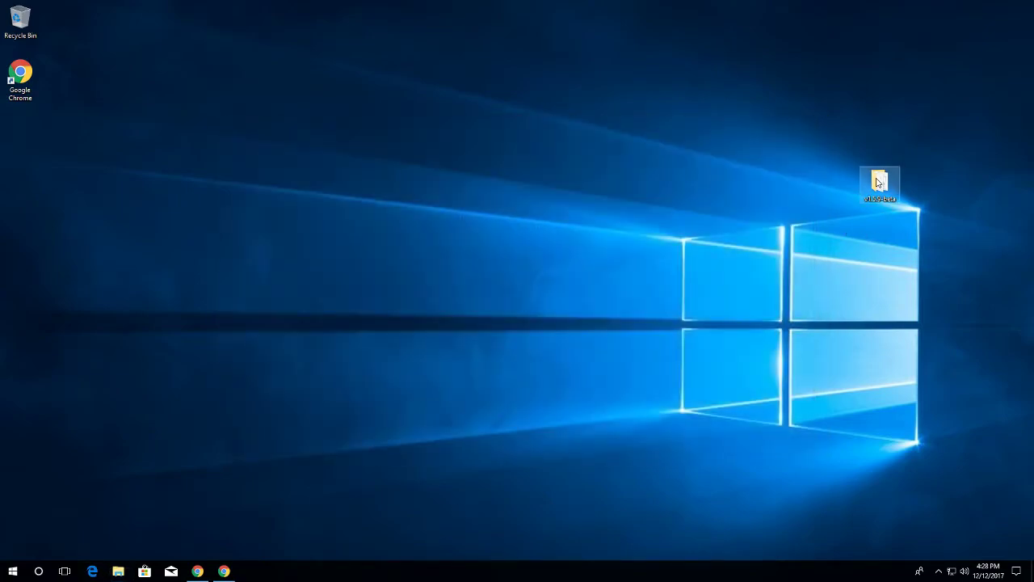
Launch JopeBot from the v1.5.9-beta desktop folder and enlarge the Configure JopeBot window so its fields are fully readable
{"action": "double_click", "coordinate": [879, 182]}
{"action": "scroll", "coordinate": [439, 362], "scroll_direction": "down", "scroll_amount": 13}
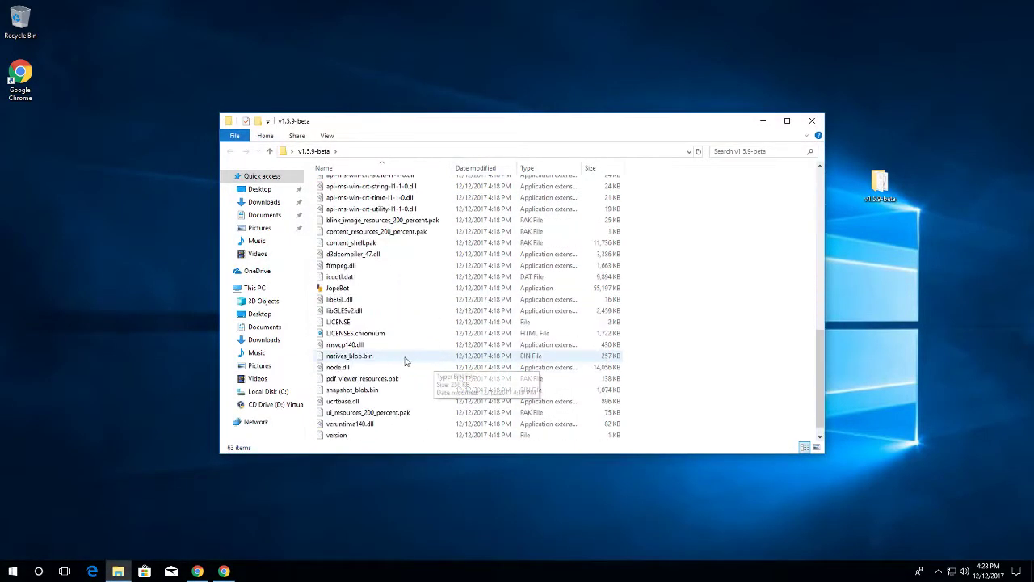
{"action": "double_click", "coordinate": [333, 288]}
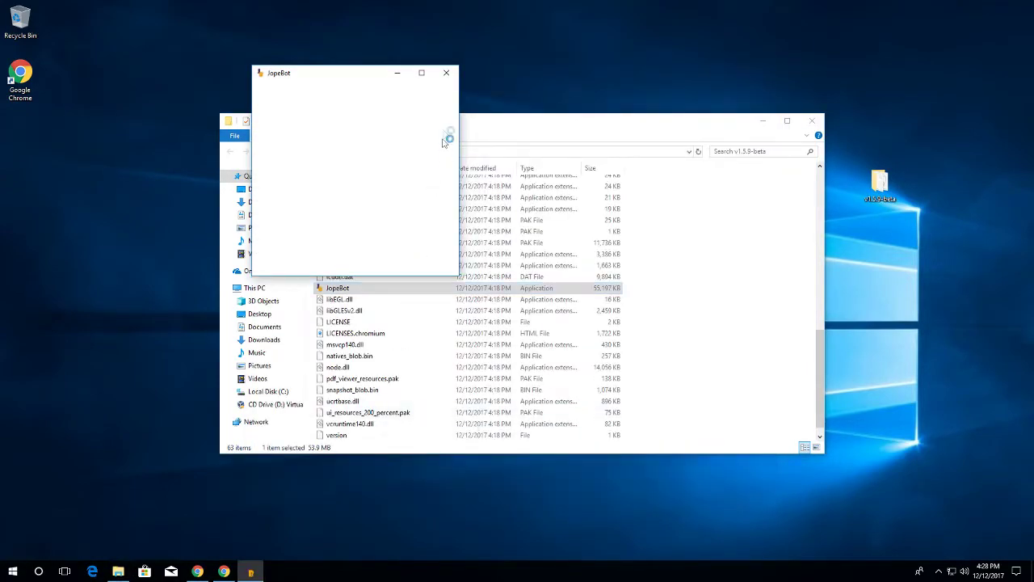
{"action": "left_click", "coordinate": [444, 75]}
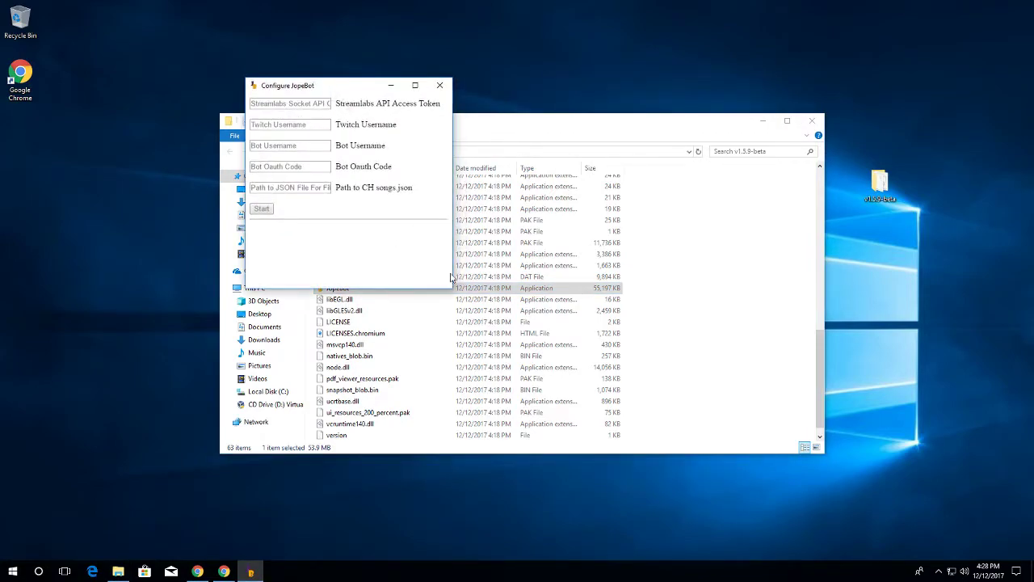
{"action": "left_click_drag", "start_coordinate": [451, 288], "coordinate": [590, 350]}
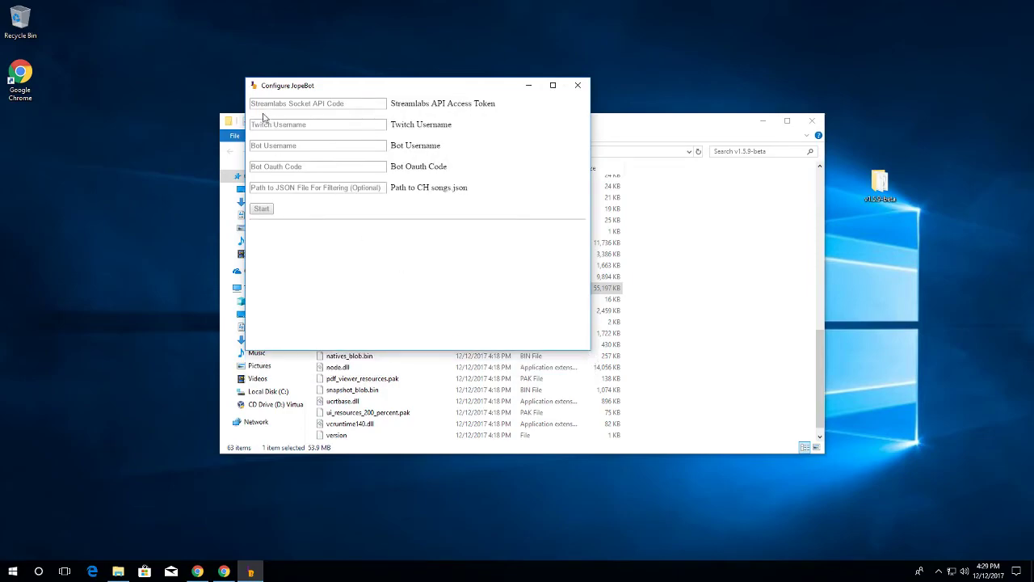
{"action": "left_click", "coordinate": [295, 104]}
{"action": "left_click_drag", "start_coordinate": [426, 103], "coordinate": [463, 102]}
{"action": "left_click", "coordinate": [496, 104]}
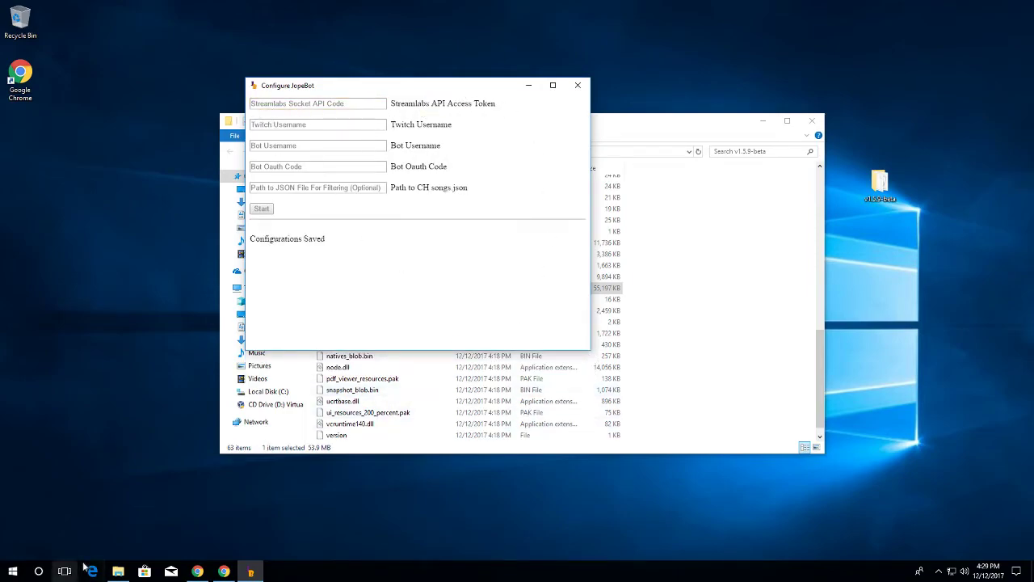
Switch to Chrome, go to streamlabs.com in the empty tab, and log in with the Twitch account
{"action": "left_click", "coordinate": [221, 572]}
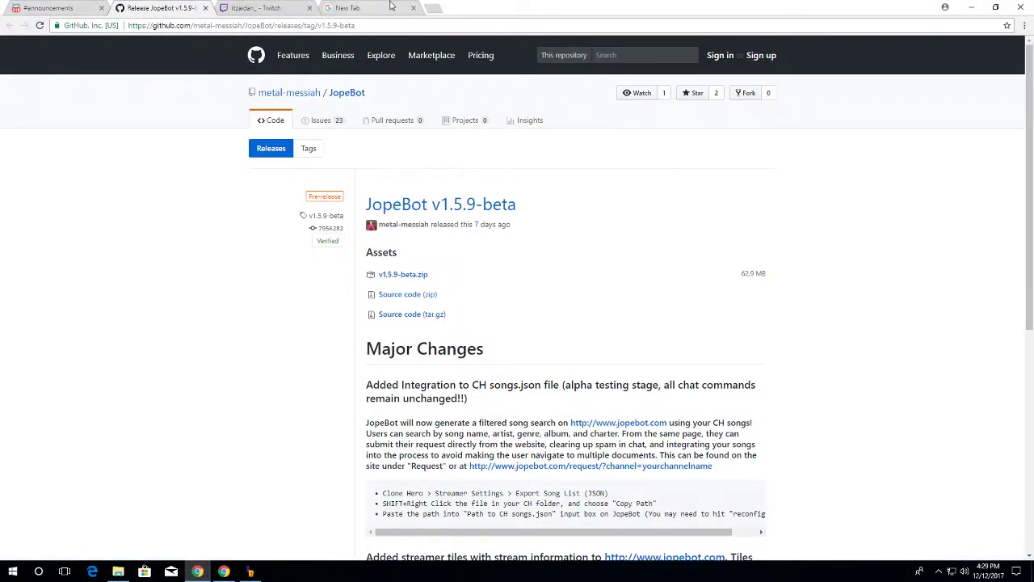
{"action": "left_click", "coordinate": [392, 7]}
{"action": "left_click", "coordinate": [404, 28]}
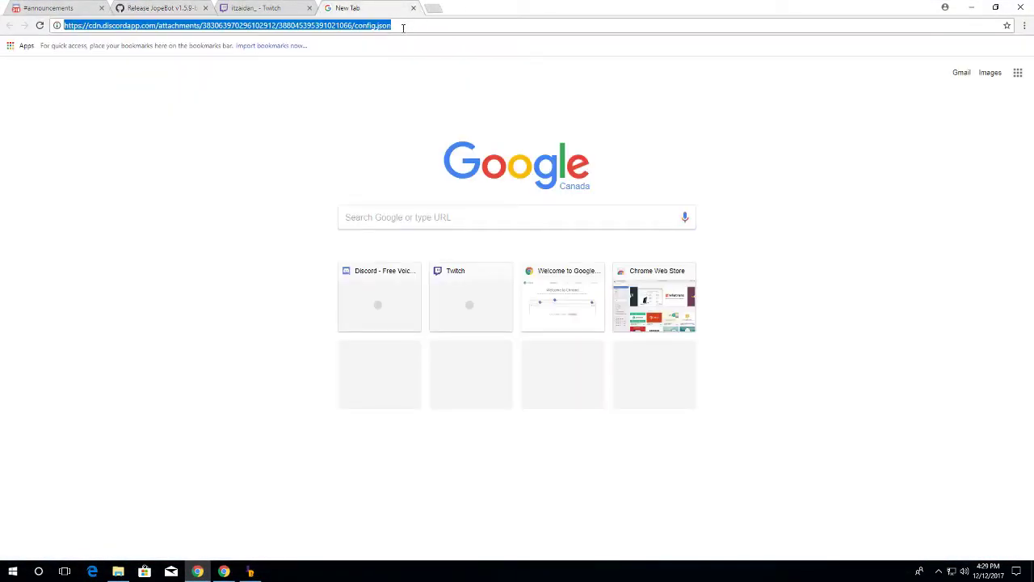
{"action": "type", "text": "stream"}
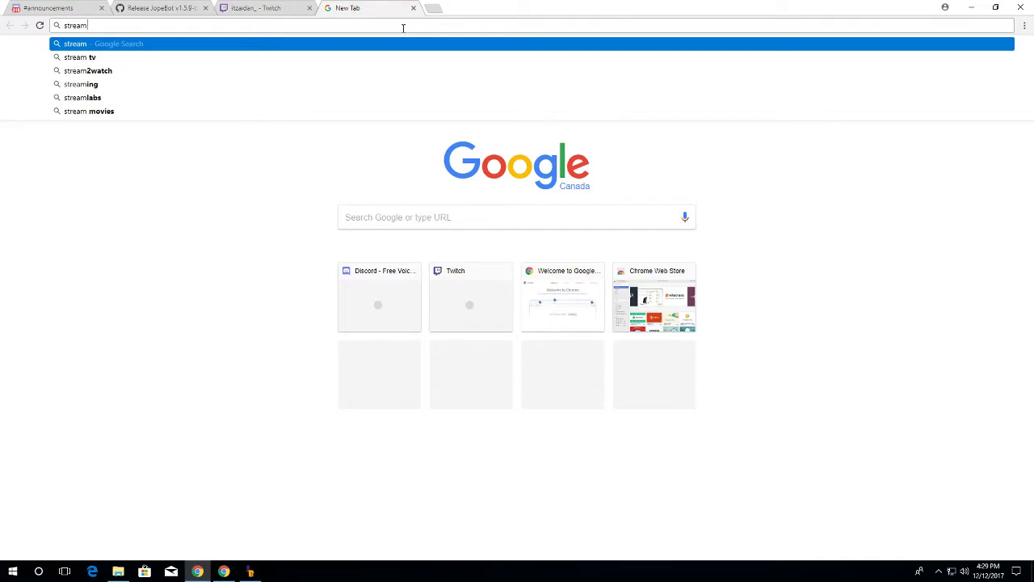
{"action": "type", "text": "labs.com"}
{"action": "key", "text": "Return"}
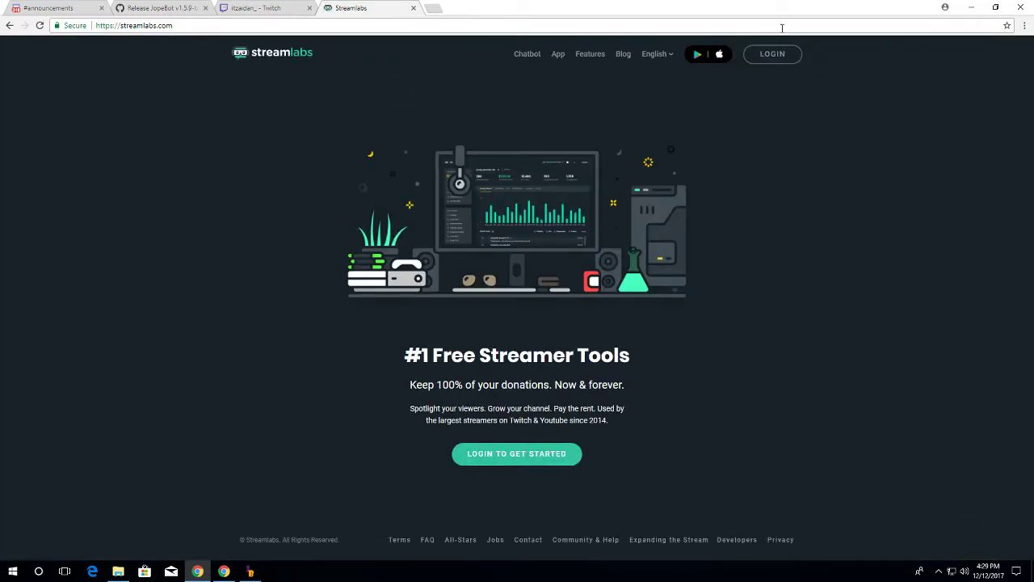
{"action": "left_click", "coordinate": [771, 54]}
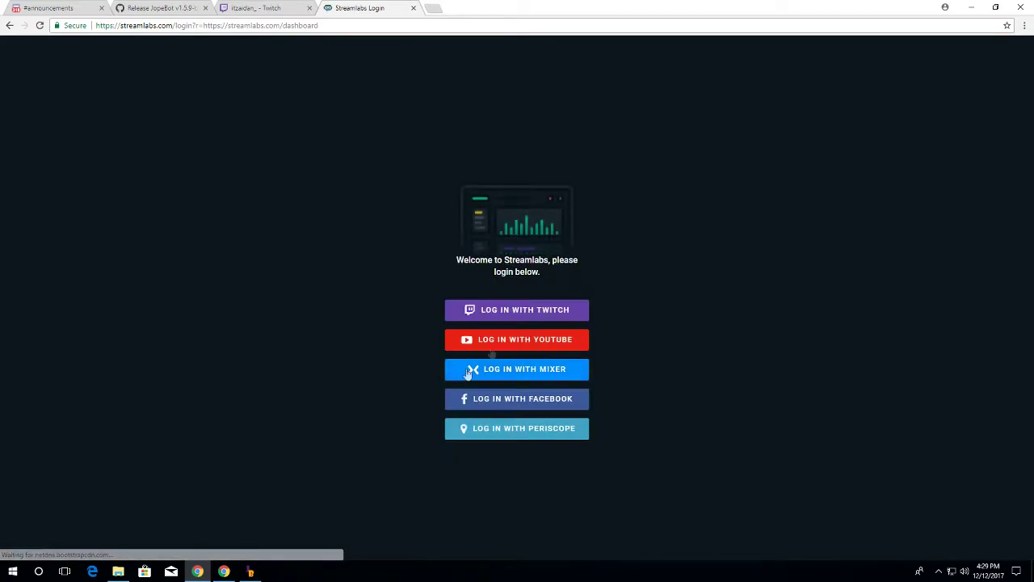
{"action": "left_click", "coordinate": [534, 316]}
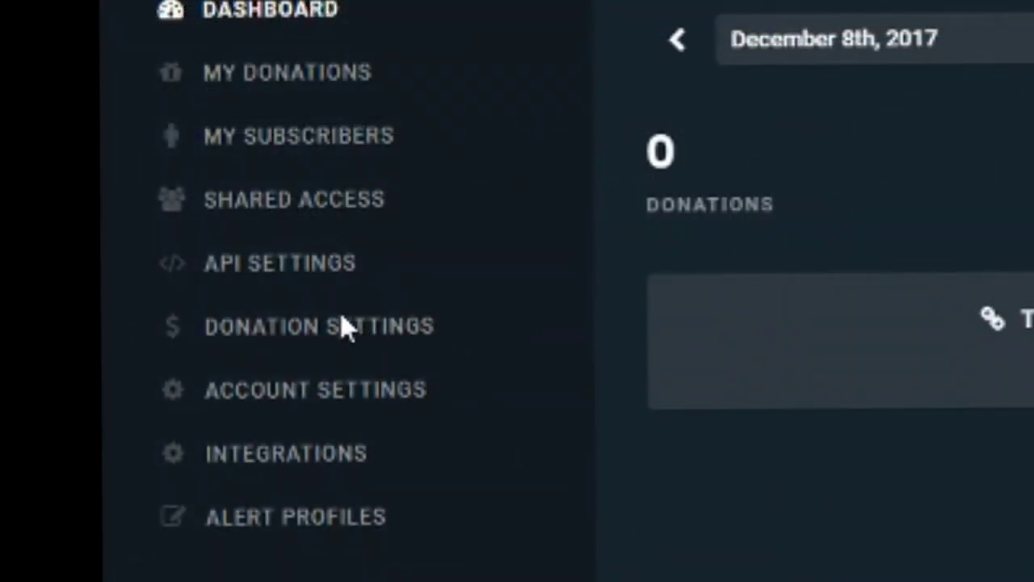
Open the API Tokens section of the Streamlabs API settings and read the note about the API Access Token
{"action": "left_click", "coordinate": [277, 268]}
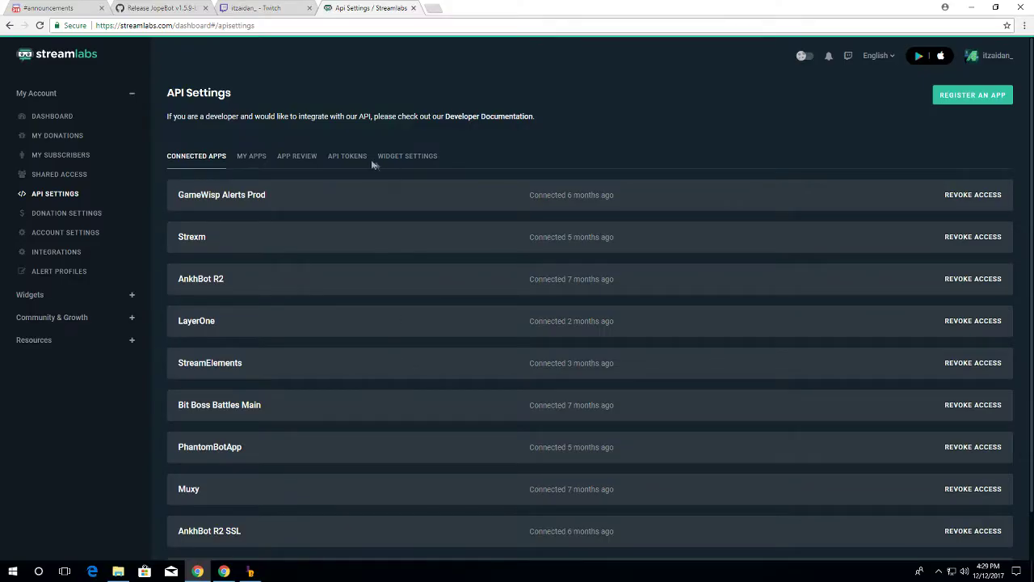
{"action": "left_click", "coordinate": [363, 159]}
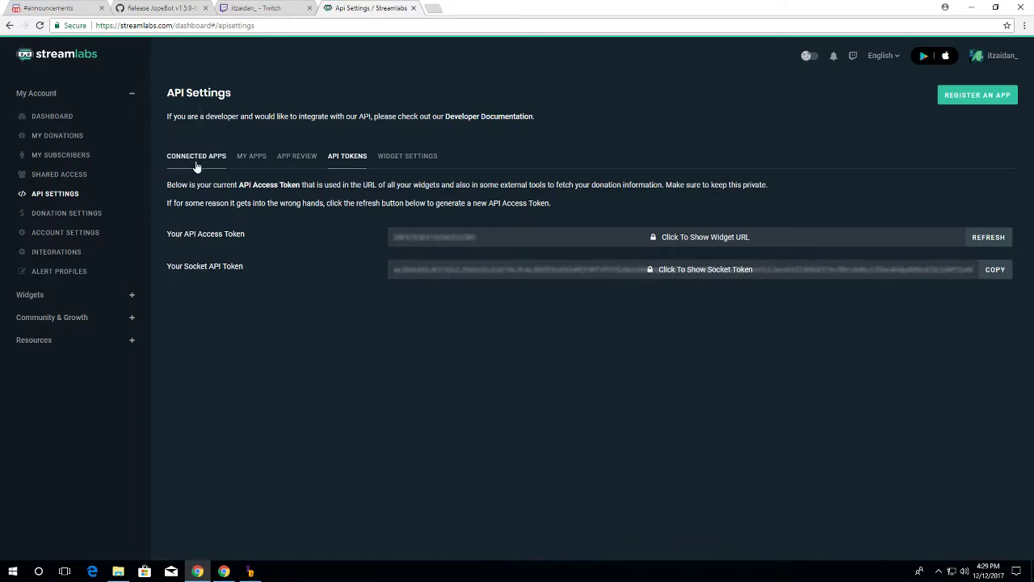
{"action": "left_click_drag", "start_coordinate": [240, 183], "coordinate": [655, 197]}
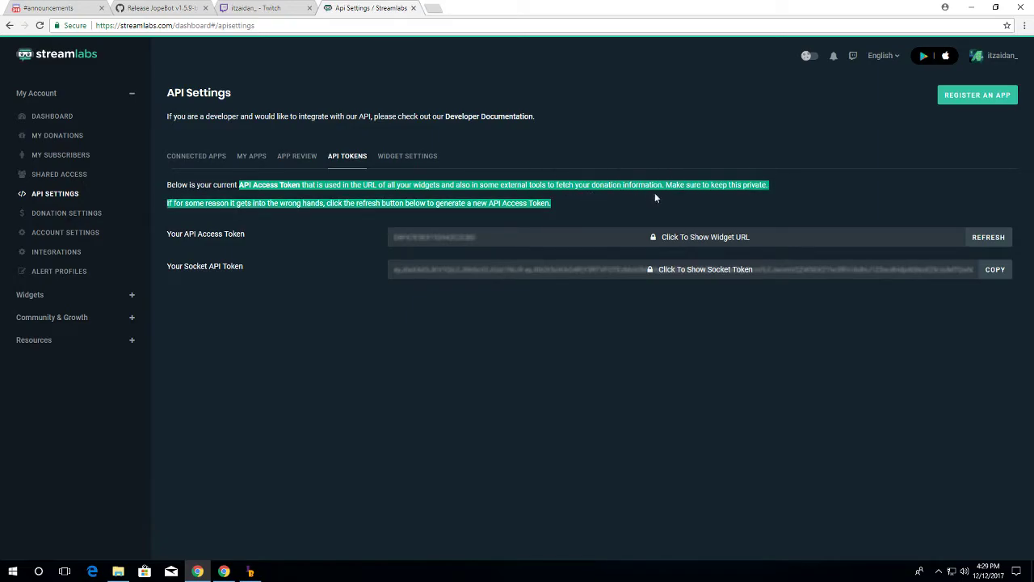
{"action": "left_click", "coordinate": [719, 183]}
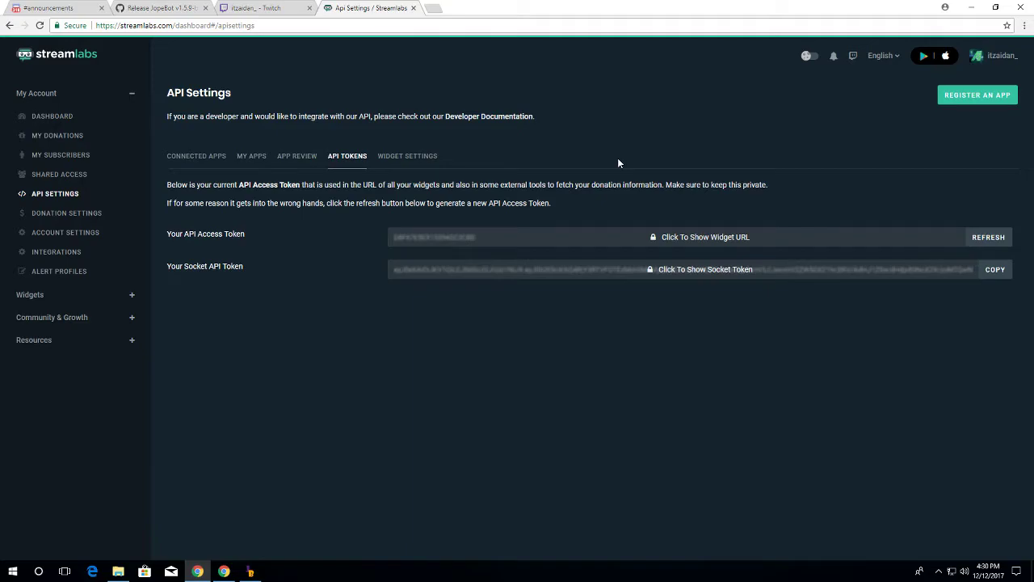
Reveal and copy the Streamlabs API Access Token, and paste it into JopeBot's Streamlabs API Access Token field
{"action": "left_click", "coordinate": [994, 269]}
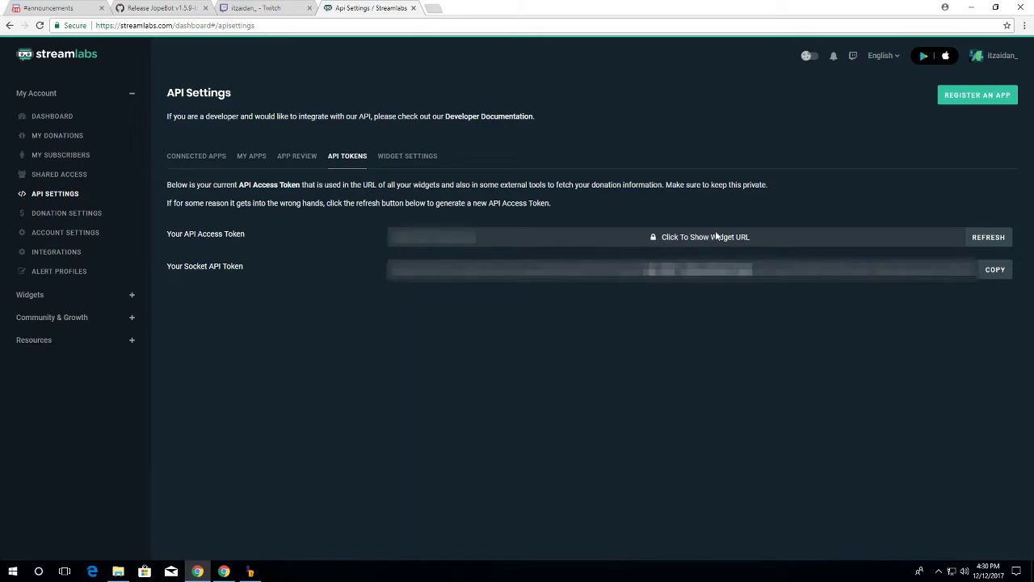
{"action": "left_click", "coordinate": [721, 240]}
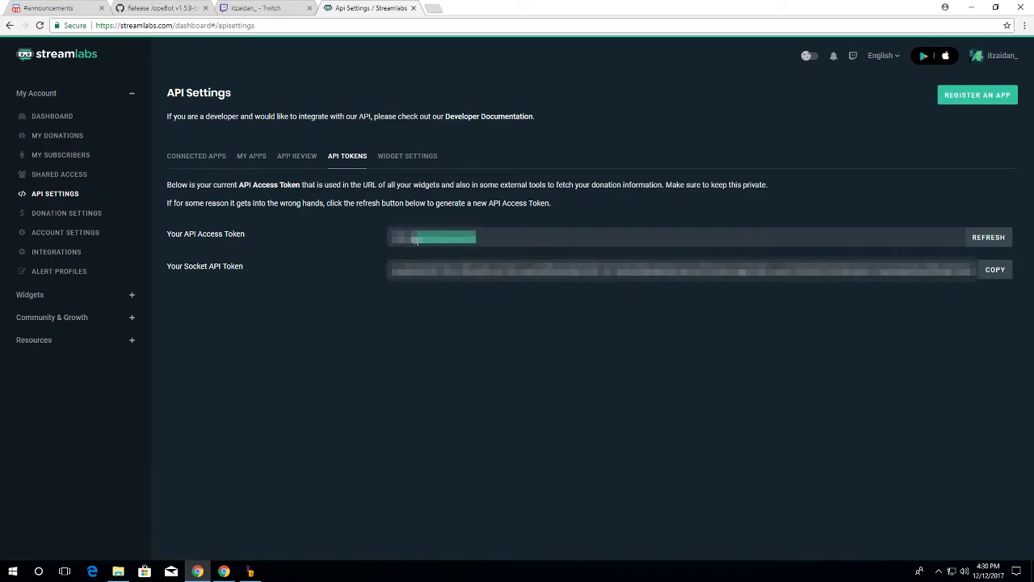
{"action": "left_click_drag", "start_coordinate": [416, 240], "coordinate": [394, 240]}
{"action": "left_click", "coordinate": [251, 571]}
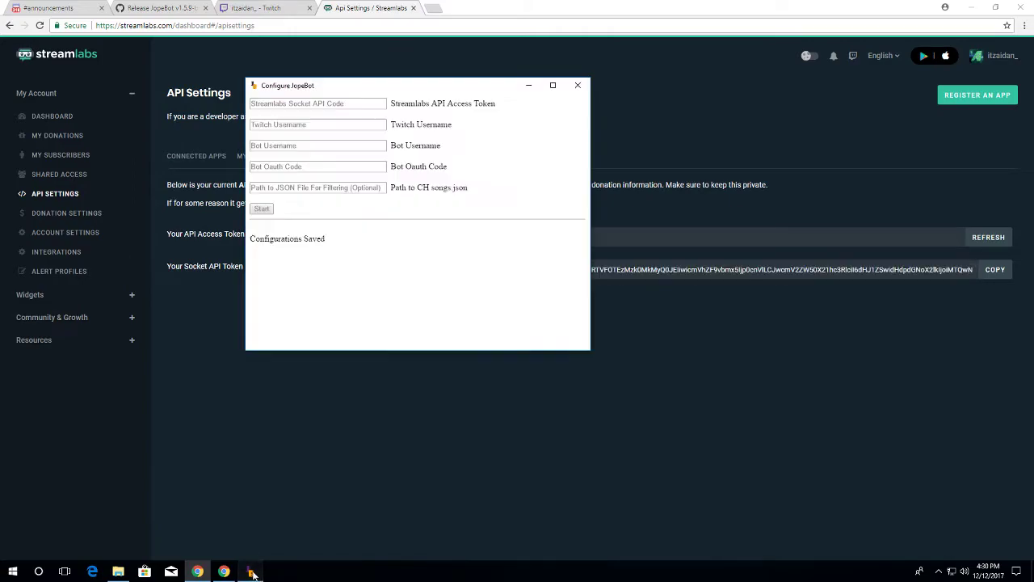
{"action": "left_click", "coordinate": [317, 107]}
{"action": "key", "text": "ctrl+v"}
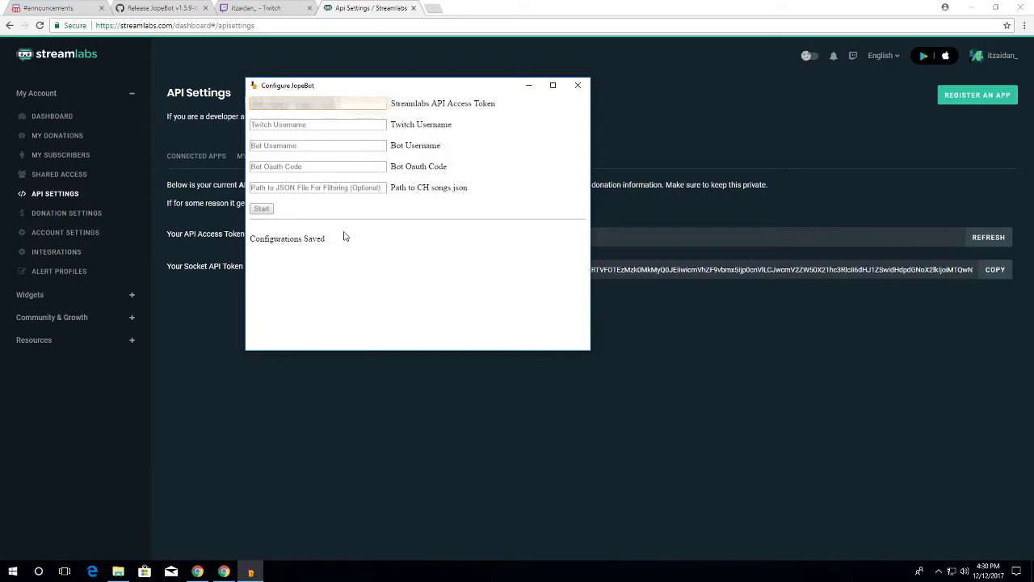
Enter the streamer's channel username as the Twitch Username and jopebottutorial as the Bot Username
{"action": "left_click", "coordinate": [362, 122]}
{"action": "type", "text": "itzaidan_"}
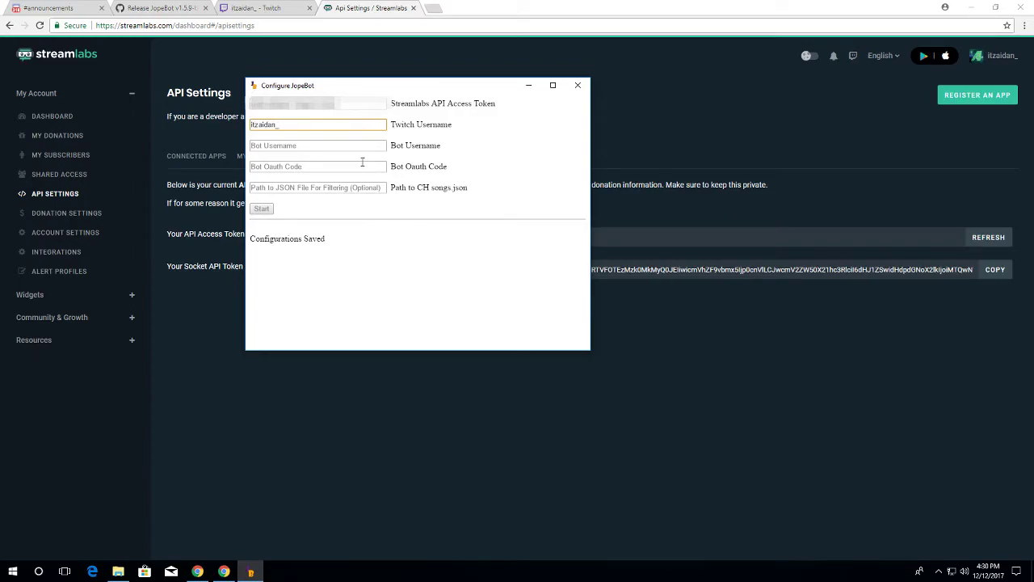
{"action": "left_click", "coordinate": [363, 145]}
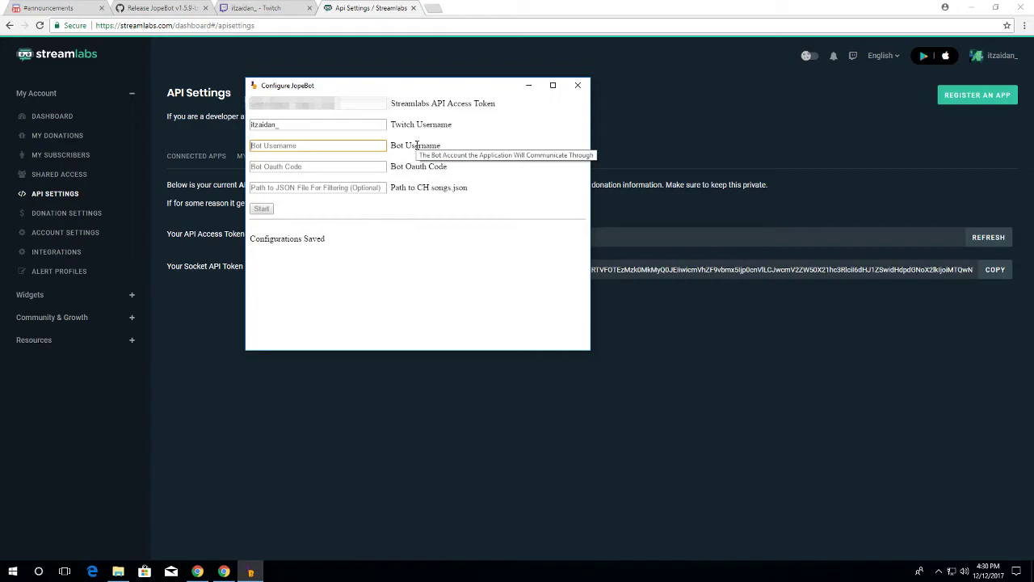
{"action": "type", "text": "jopebottutorial"}
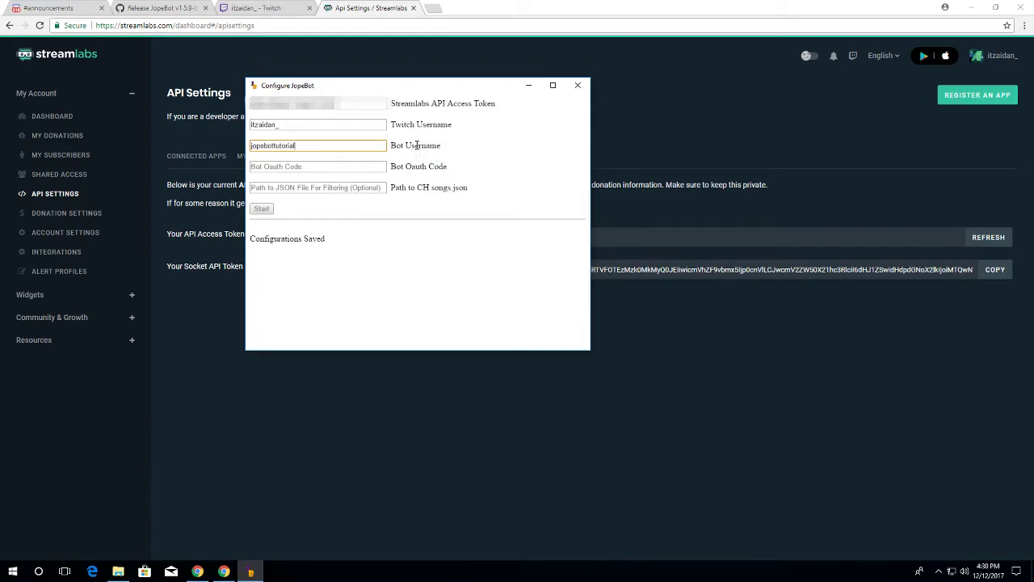
In the guest browser signed in as the bot account, open twitchapps.com/tmi and connect with Twitch to generate an OAuth password
{"action": "left_click", "coordinate": [411, 164]}
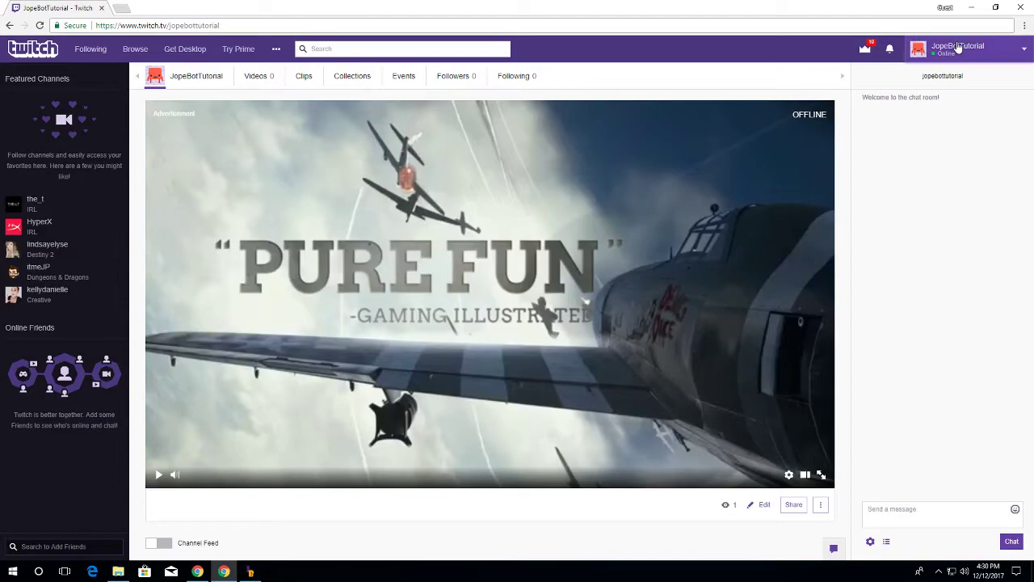
{"action": "left_click", "coordinate": [956, 50]}
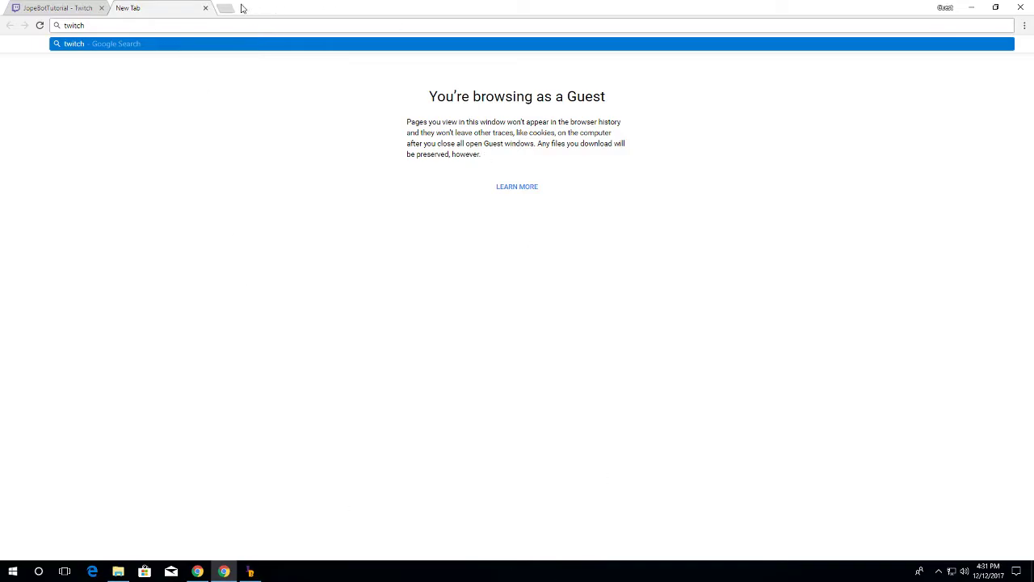
{"action": "type", "text": "apps.com/tmi"}
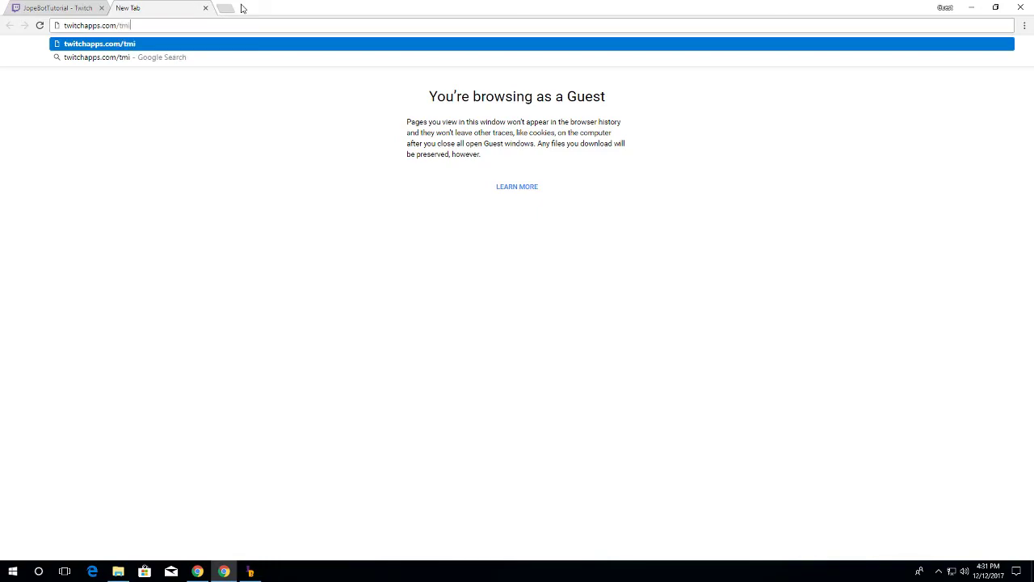
{"action": "key", "text": "Return"}
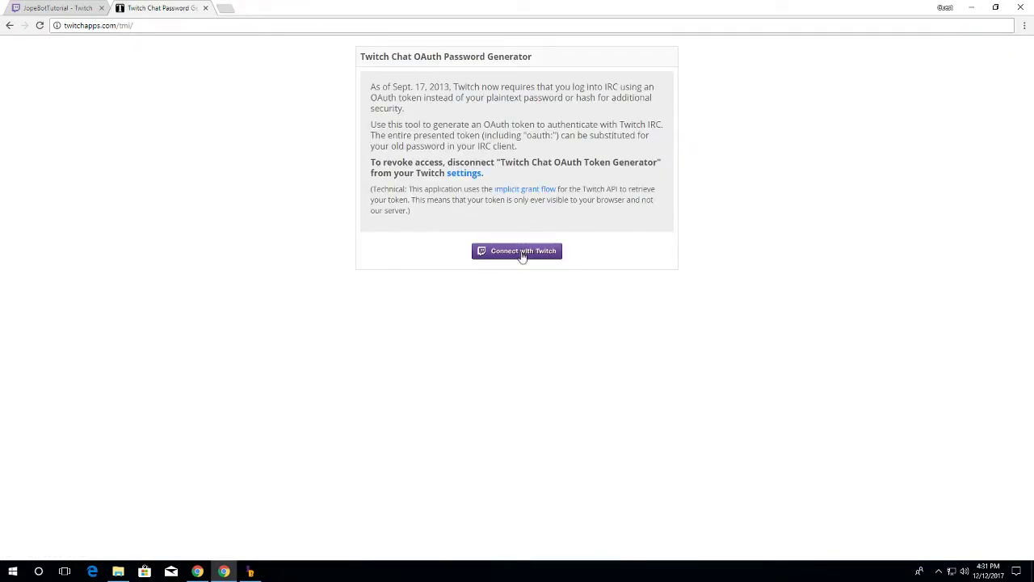
{"action": "left_click", "coordinate": [525, 256]}
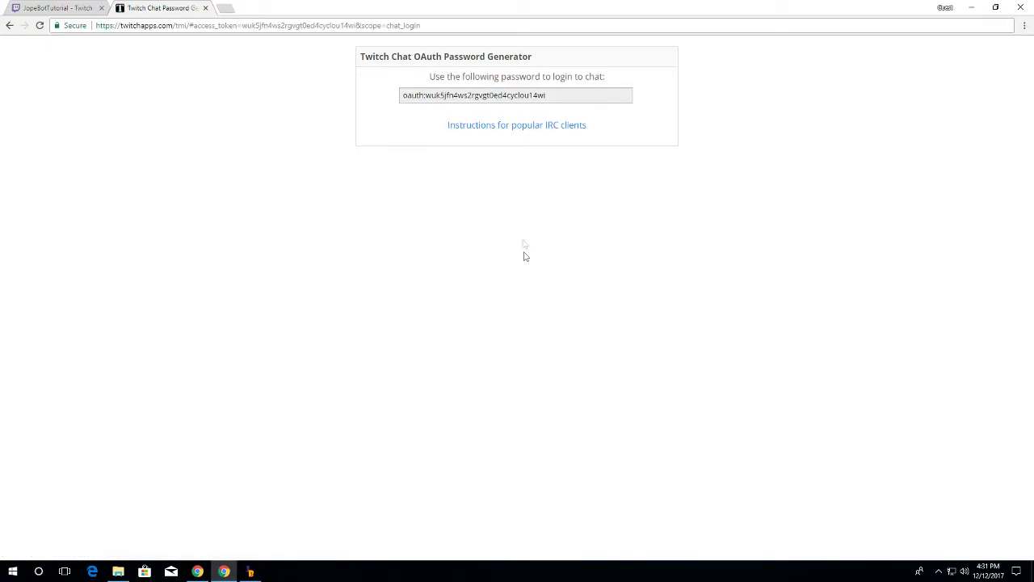
Copy the generated Twitch chat OAuth password and paste it into JopeBot's Bot Oauth Code field
{"action": "left_click", "coordinate": [579, 102]}
{"action": "left_click_drag", "start_coordinate": [579, 100], "coordinate": [492, 100]}
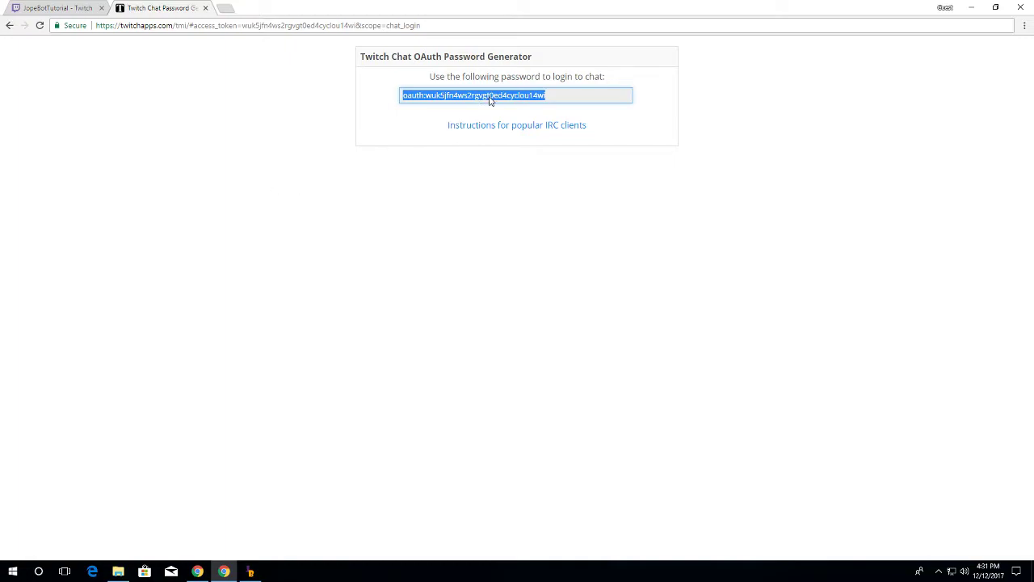
{"action": "right_click", "coordinate": [489, 97]}
{"action": "left_click", "coordinate": [510, 109]}
{"action": "left_click", "coordinate": [439, 293]}
{"action": "left_click", "coordinate": [53, 7]}
{"action": "left_click", "coordinate": [156, 7]}
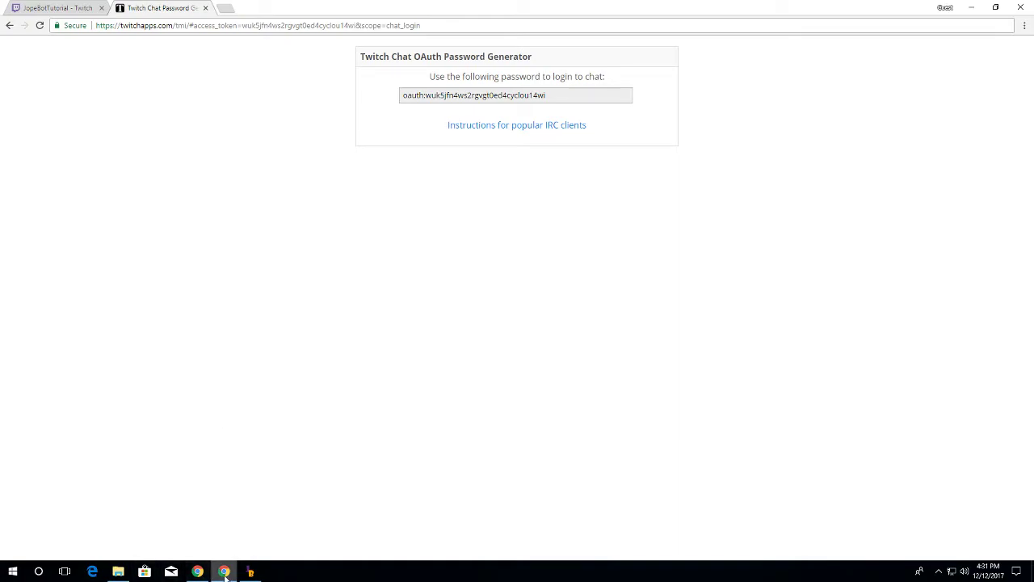
{"action": "left_click", "coordinate": [251, 572]}
{"action": "left_click", "coordinate": [343, 169]}
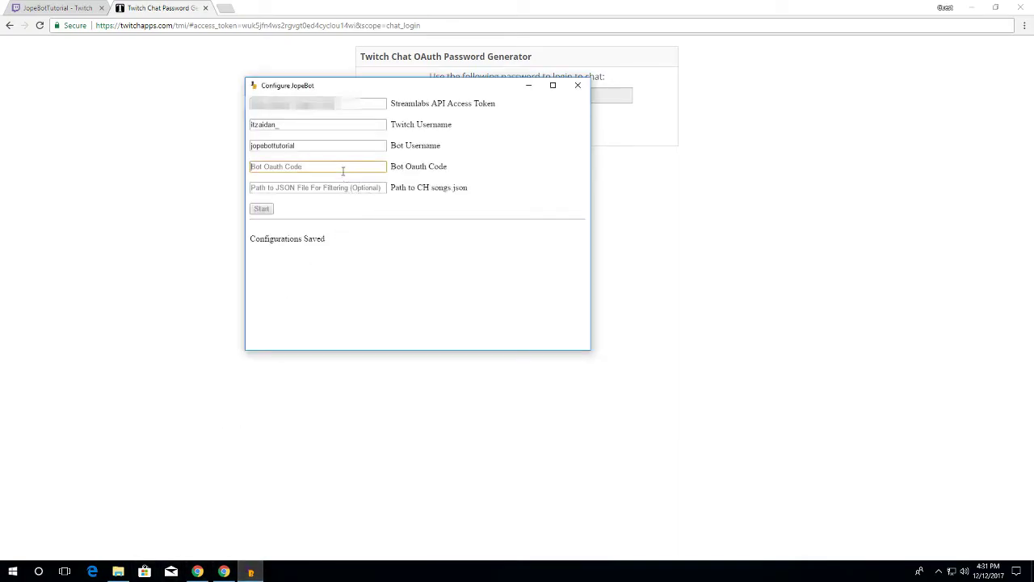
{"action": "key", "text": "ctrl+v"}
{"action": "left_click", "coordinate": [315, 211]}
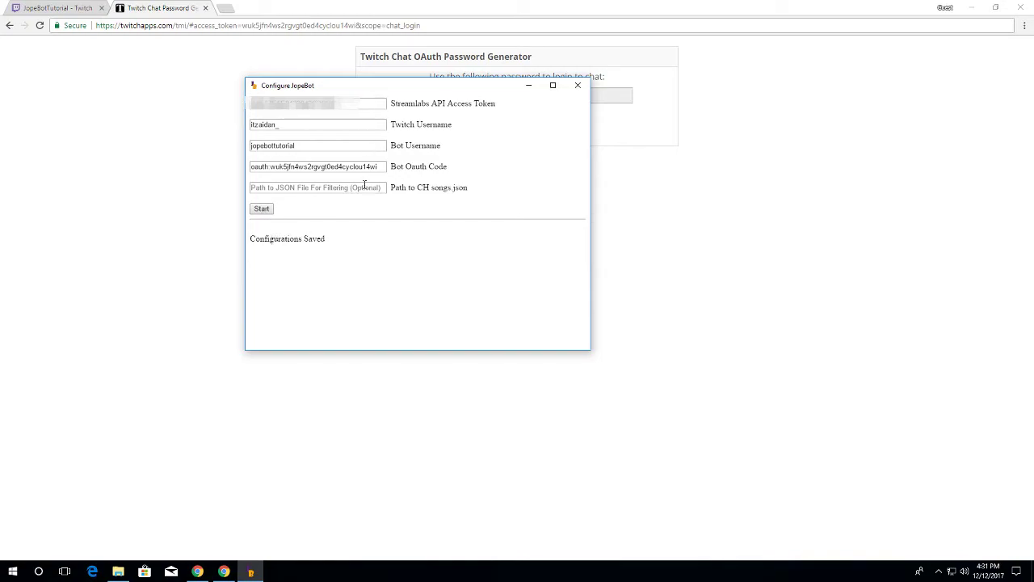
Start the bot with the optional CH songs.json path left empty, and bring its window in front of the streamer's Twitch channel page
{"action": "left_click", "coordinate": [253, 189]}
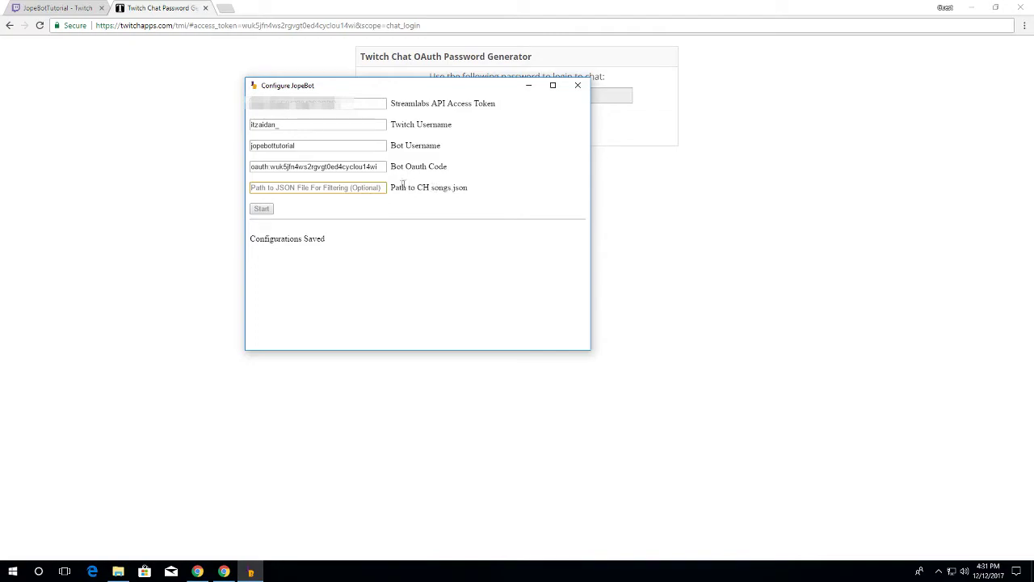
{"action": "left_click_drag", "start_coordinate": [392, 187], "coordinate": [449, 188]}
{"action": "left_click", "coordinate": [449, 187]}
{"action": "left_click_drag", "start_coordinate": [300, 86], "coordinate": [369, 90]}
{"action": "left_click", "coordinate": [331, 213]}
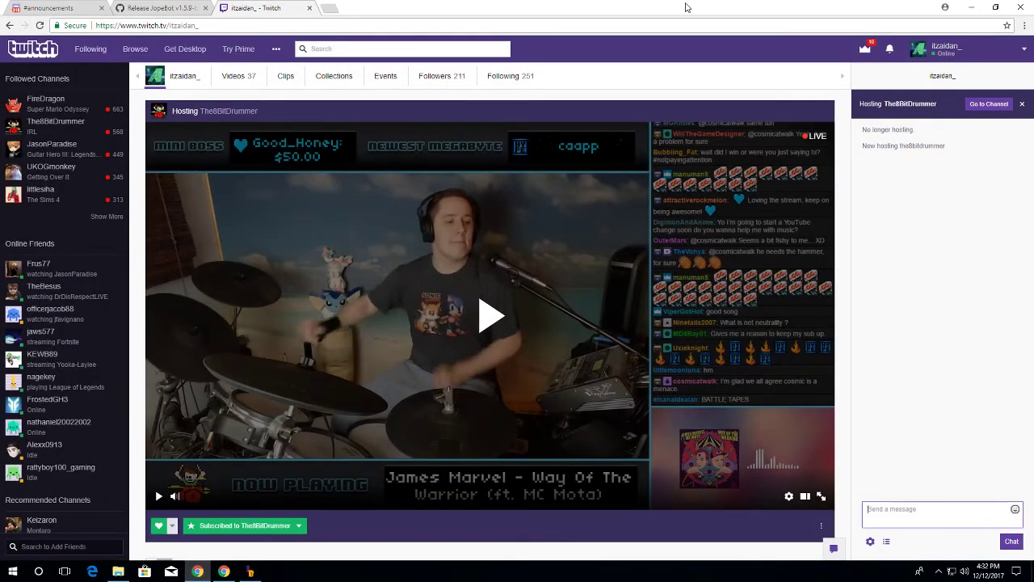
{"action": "left_click", "coordinate": [924, 288]}
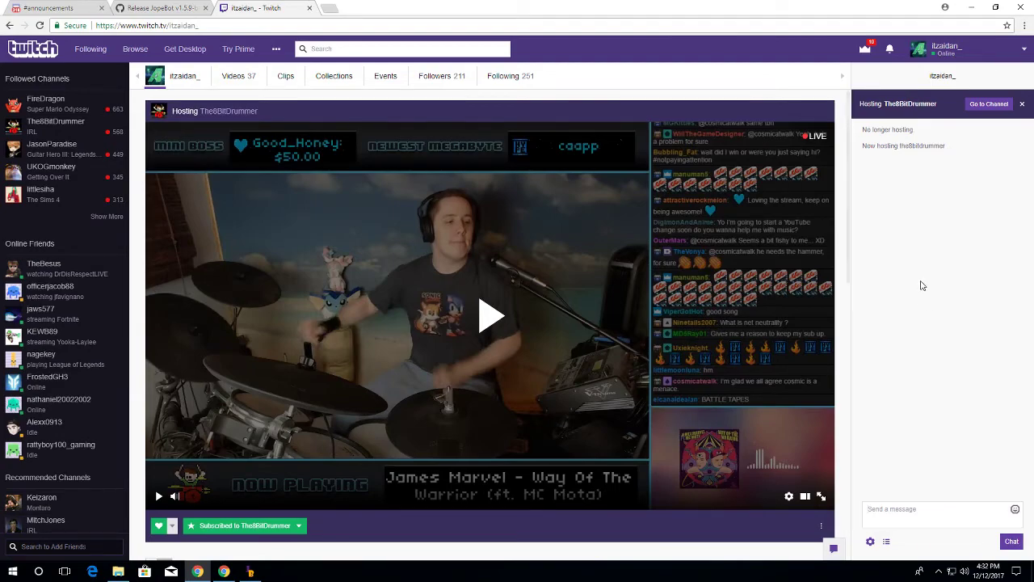
{"action": "left_click", "coordinate": [251, 572]}
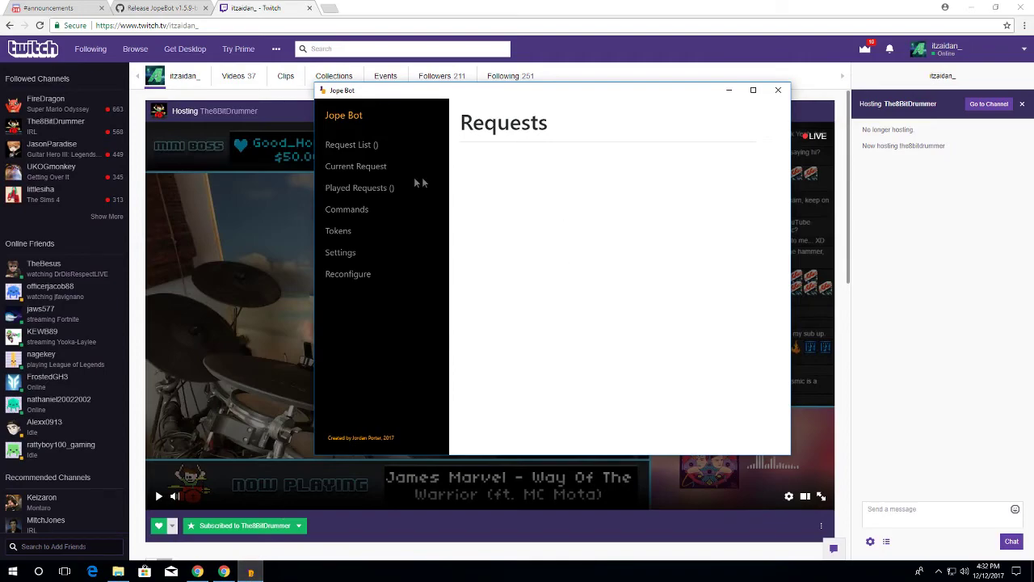
Dismiss the hosting notice above the Twitch chat and allow JopeBot through Windows Defender Firewall on private networks only
{"action": "left_click", "coordinate": [926, 252]}
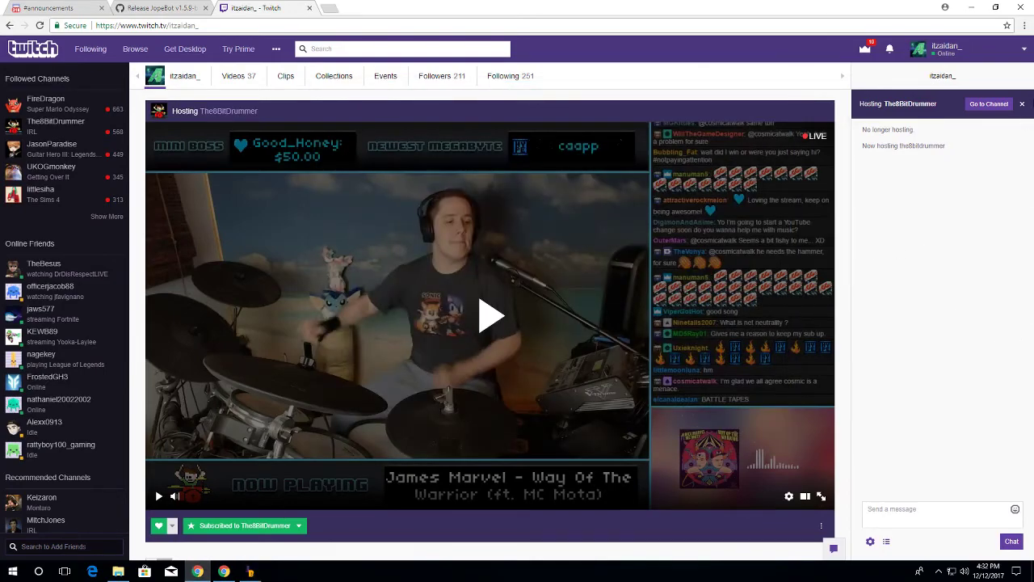
{"action": "left_click", "coordinate": [1022, 103]}
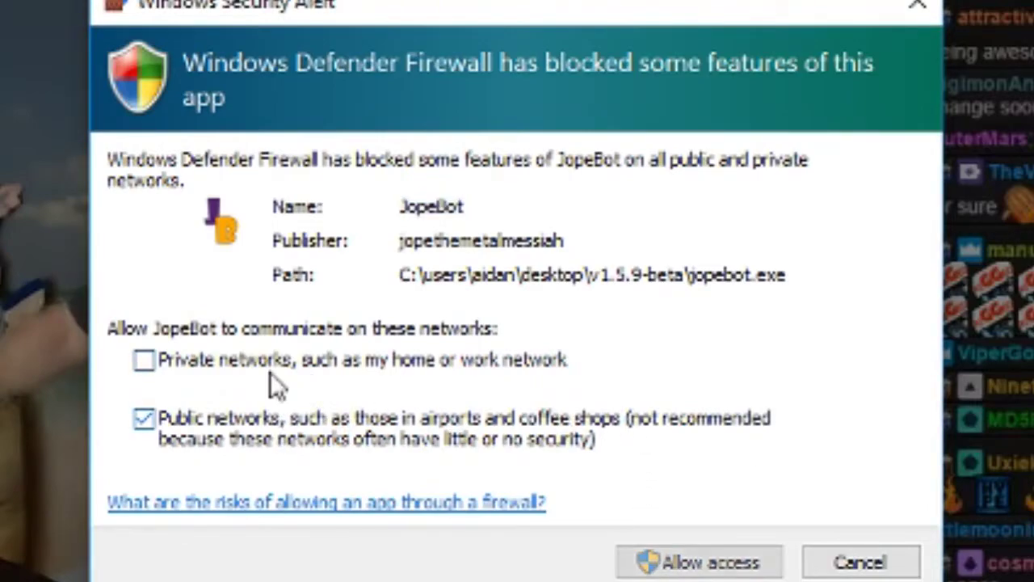
{"action": "left_click", "coordinate": [270, 418]}
{"action": "left_click", "coordinate": [279, 362]}
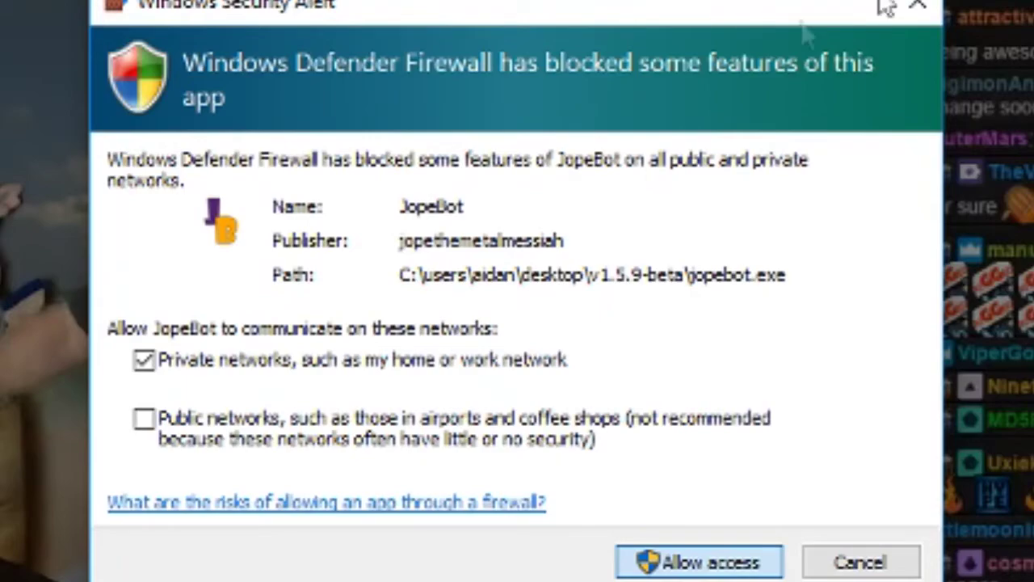
{"action": "left_click", "coordinate": [711, 562]}
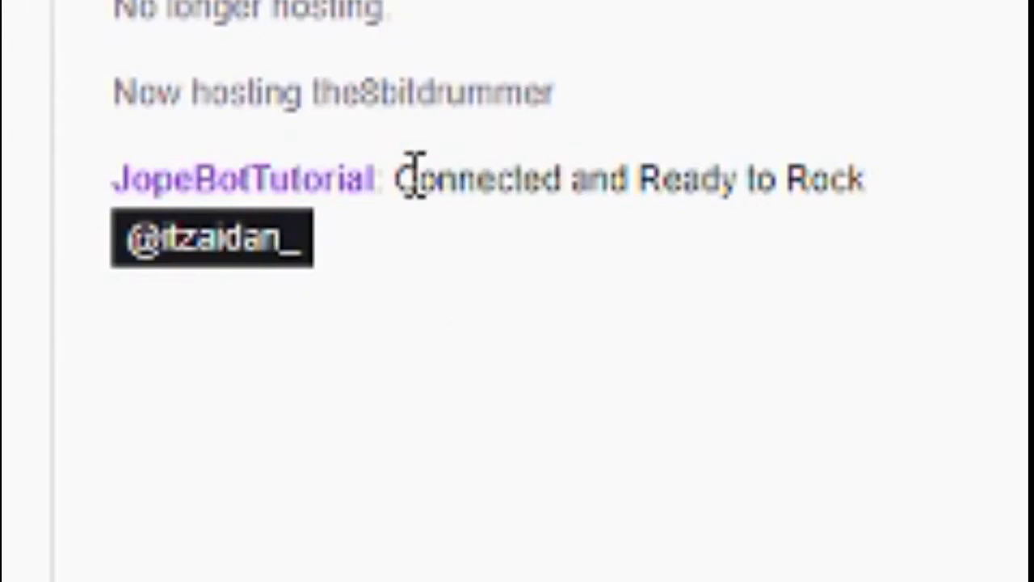
Highlight the bot's connection message in the Twitch chat, and send the chat command !request ttfaf
{"action": "left_click_drag", "start_coordinate": [397, 178], "coordinate": [663, 179]}
{"action": "left_click_drag", "start_coordinate": [727, 234], "coordinate": [862, 261]}
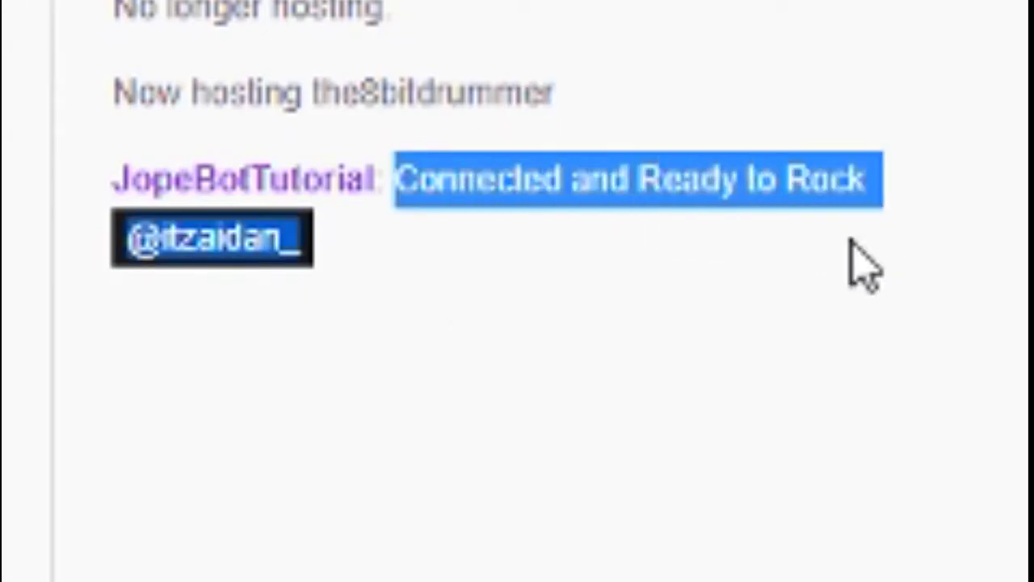
{"action": "left_click", "coordinate": [762, 265]}
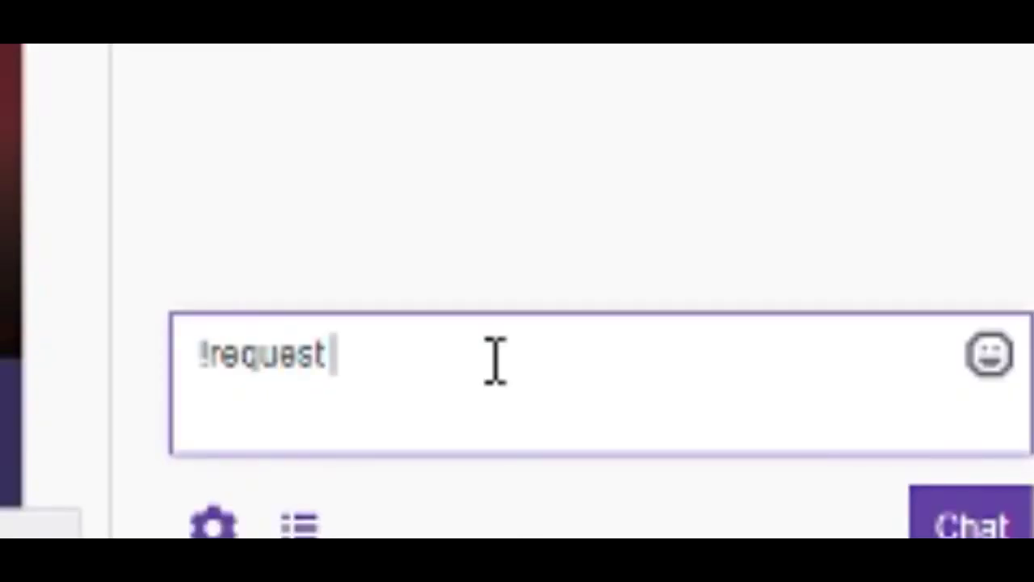
{"action": "type", "text": "ttfaf"}
{"action": "key", "text": "Return"}
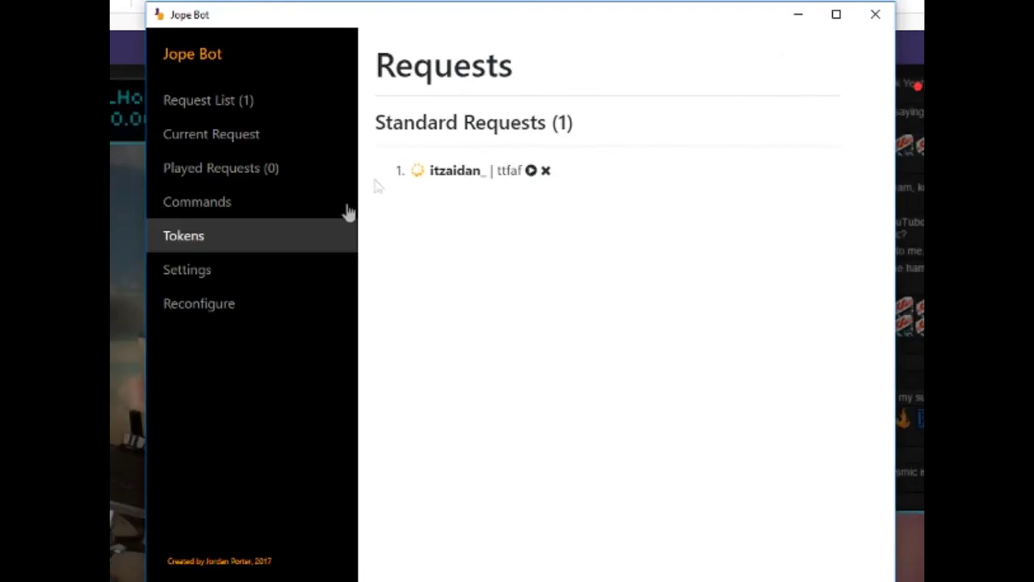
Run JopeBot's Play Random command on the queued request and open the list of played requests
{"action": "left_click", "coordinate": [248, 200]}
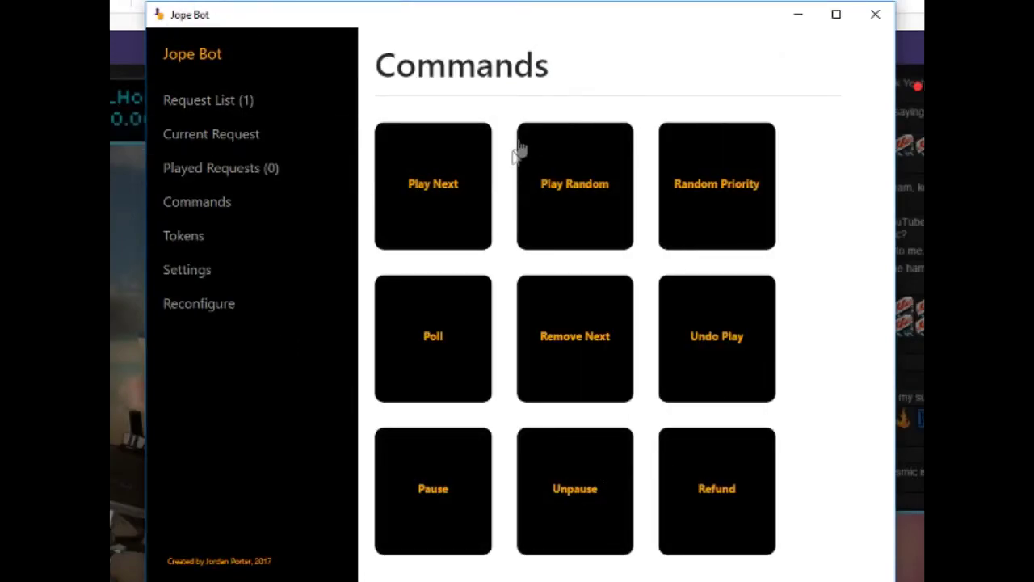
{"action": "left_click", "coordinate": [558, 184]}
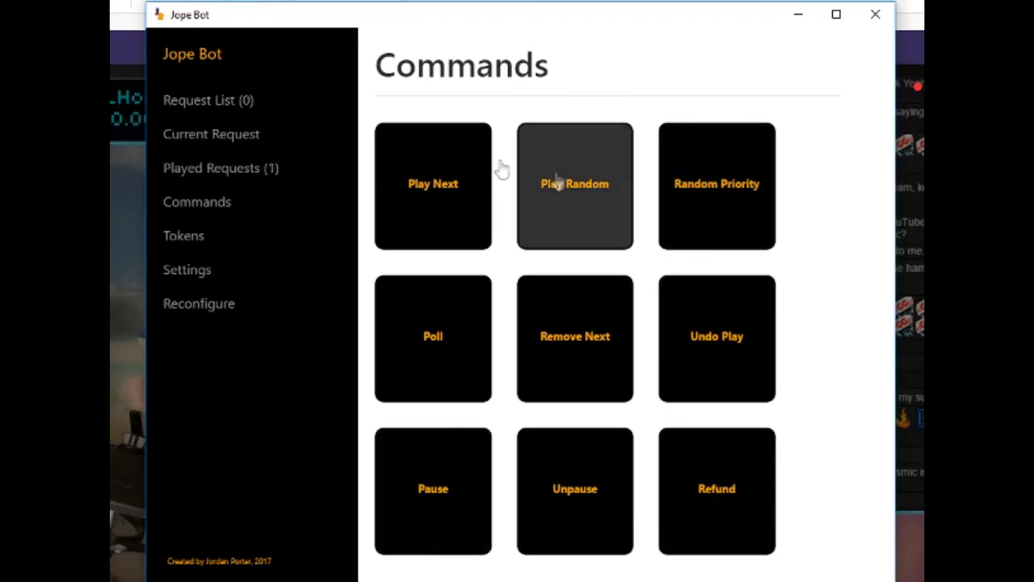
{"action": "left_click", "coordinate": [220, 169]}
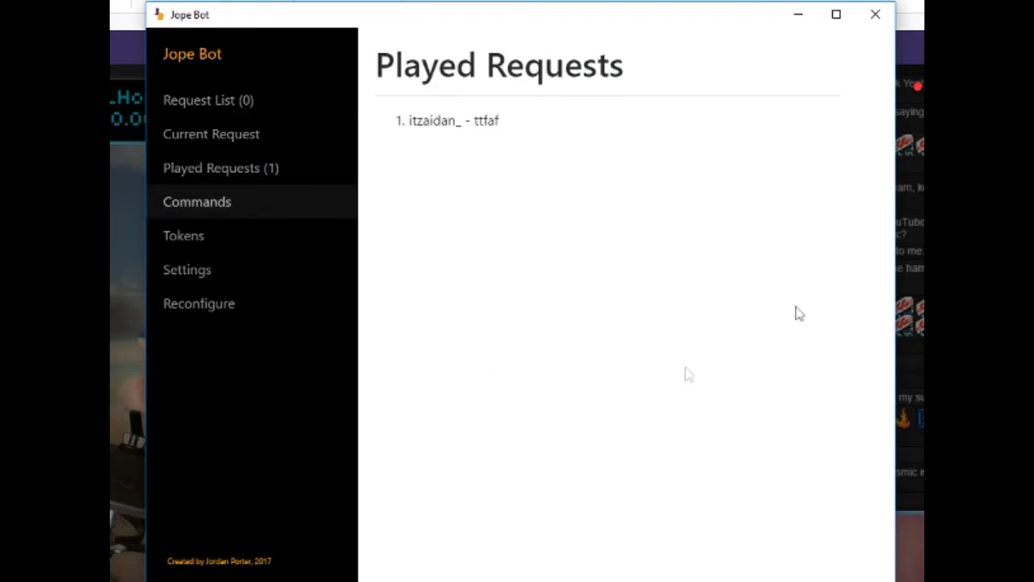
Check JopeBot's request list and the details of the current request
{"action": "left_click", "coordinate": [220, 105]}
{"action": "left_click", "coordinate": [211, 134]}
{"action": "left_click", "coordinate": [242, 107]}
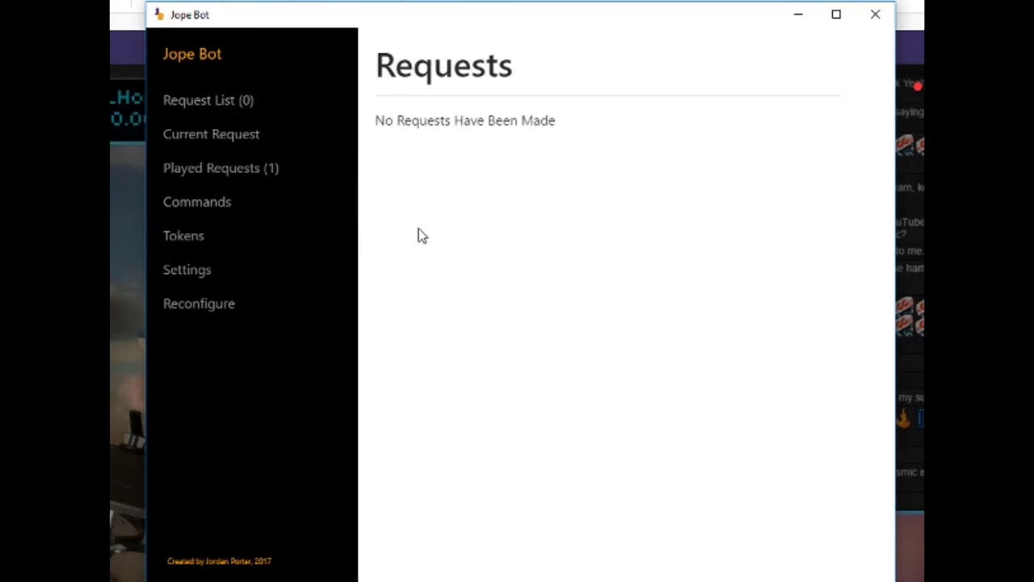
{"action": "left_click", "coordinate": [219, 136]}
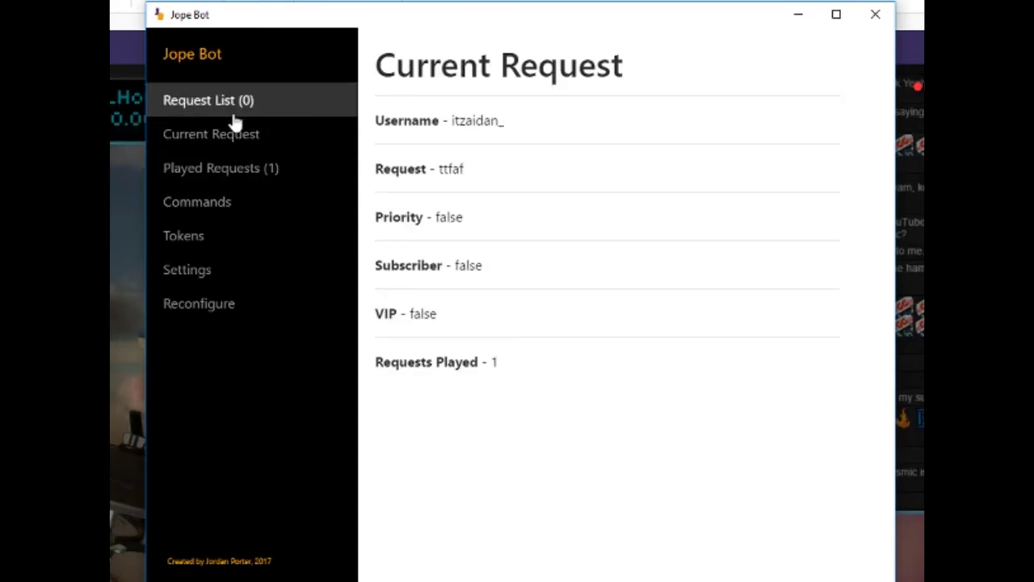
{"action": "left_click", "coordinate": [230, 107]}
Look through JopeBot's commands, tokens and full list of settings, and return to the request list
{"action": "left_click", "coordinate": [198, 212]}
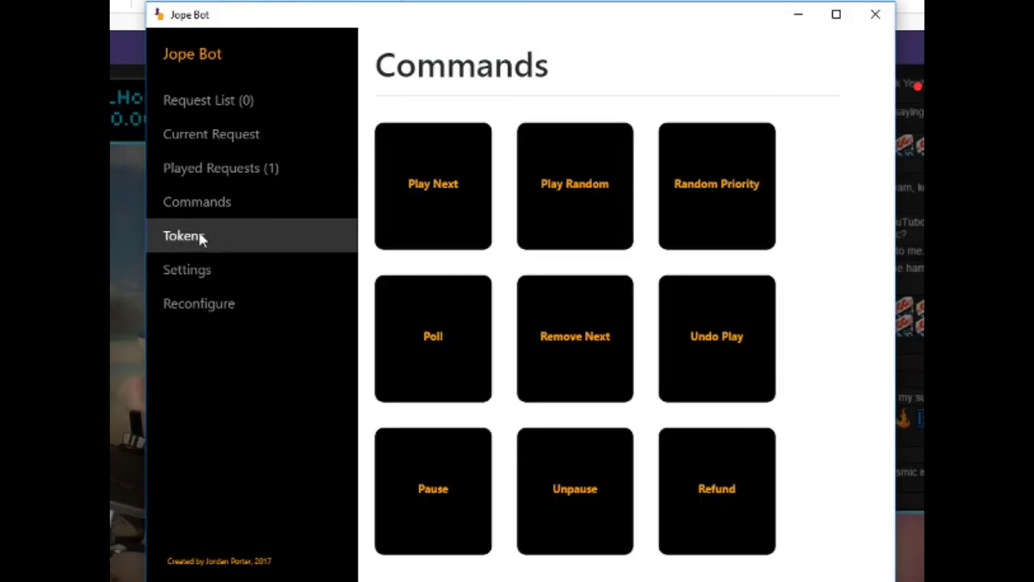
{"action": "left_click", "coordinate": [200, 236]}
{"action": "left_click", "coordinate": [200, 273]}
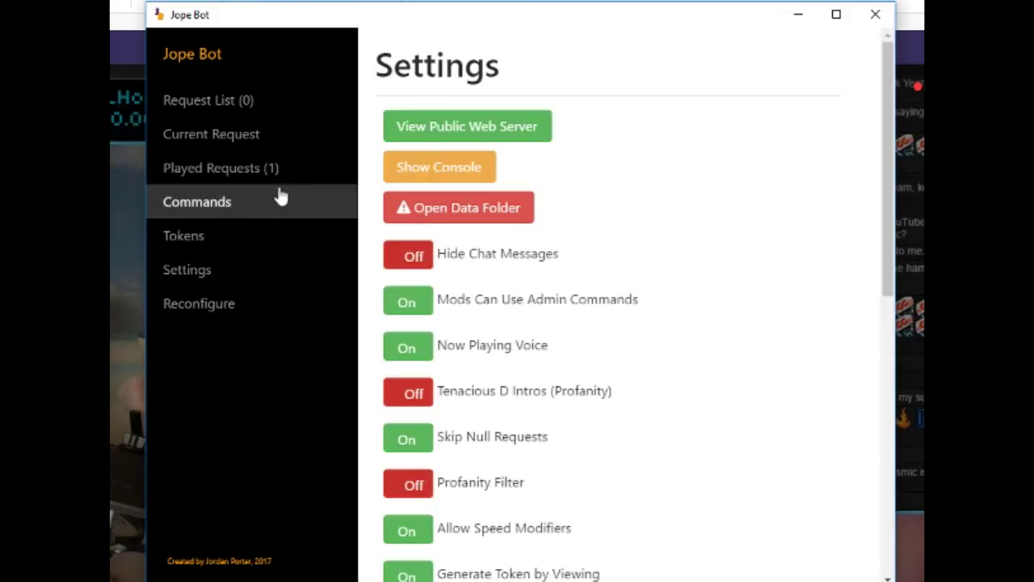
{"action": "scroll", "coordinate": [656, 315], "scroll_direction": "down", "scroll_amount": 15}
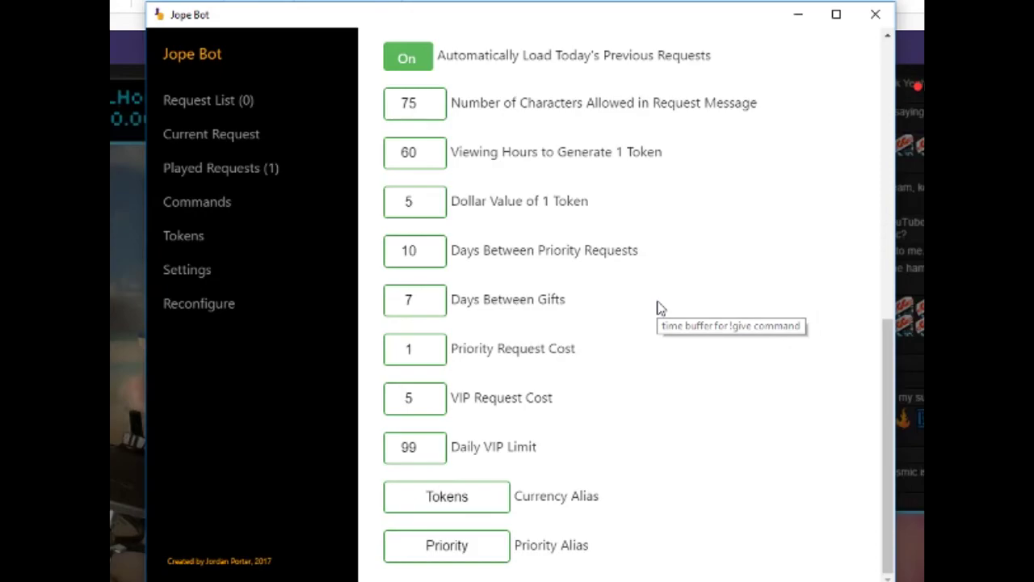
{"action": "scroll", "coordinate": [659, 307], "scroll_direction": "up", "scroll_amount": 15}
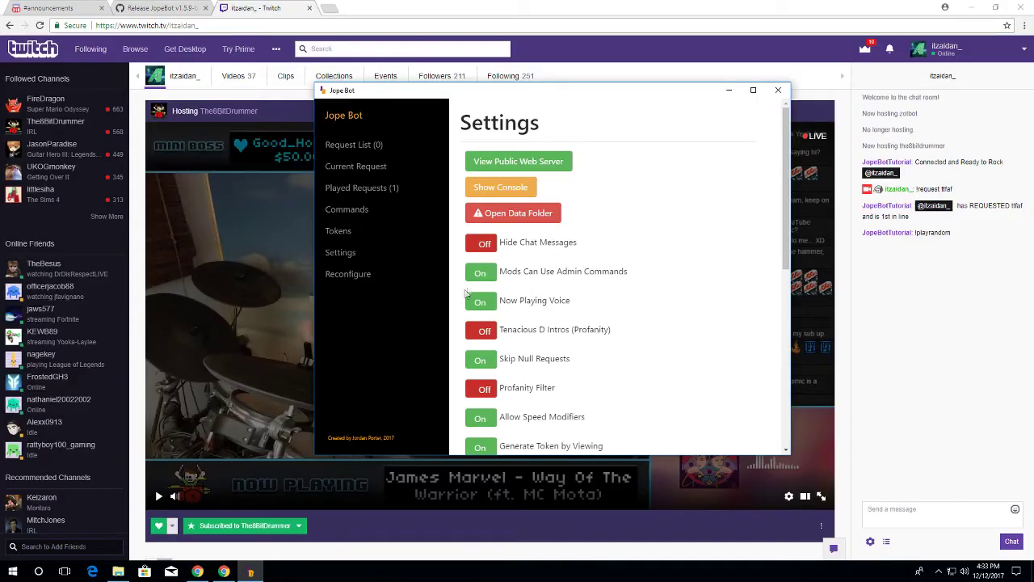
{"action": "left_click", "coordinate": [239, 110]}
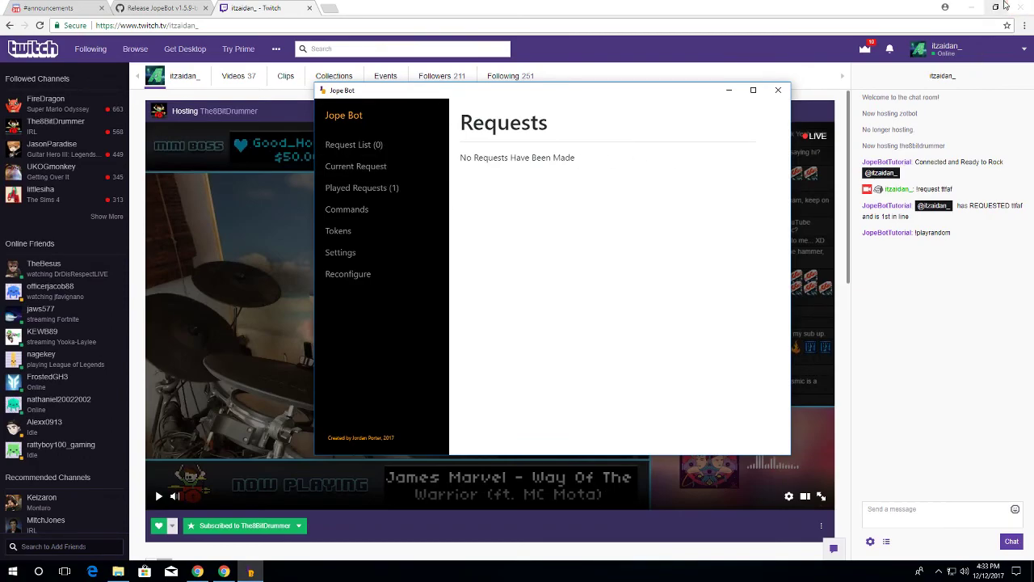
Minimize the streamer's browser window and close the guest browser showing the generated OAuth password
{"action": "left_click", "coordinate": [976, 6]}
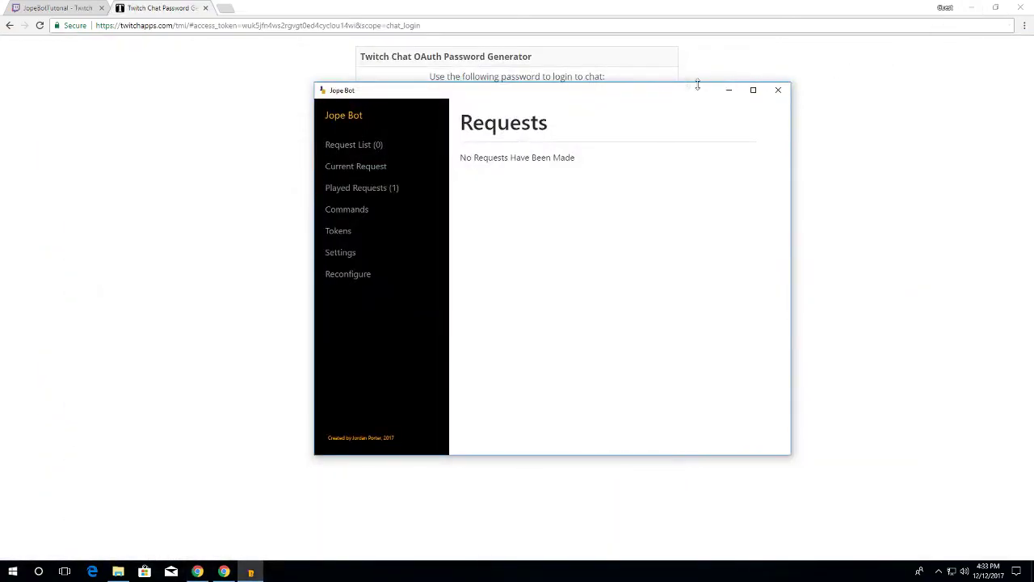
{"action": "left_click", "coordinate": [741, 4]}
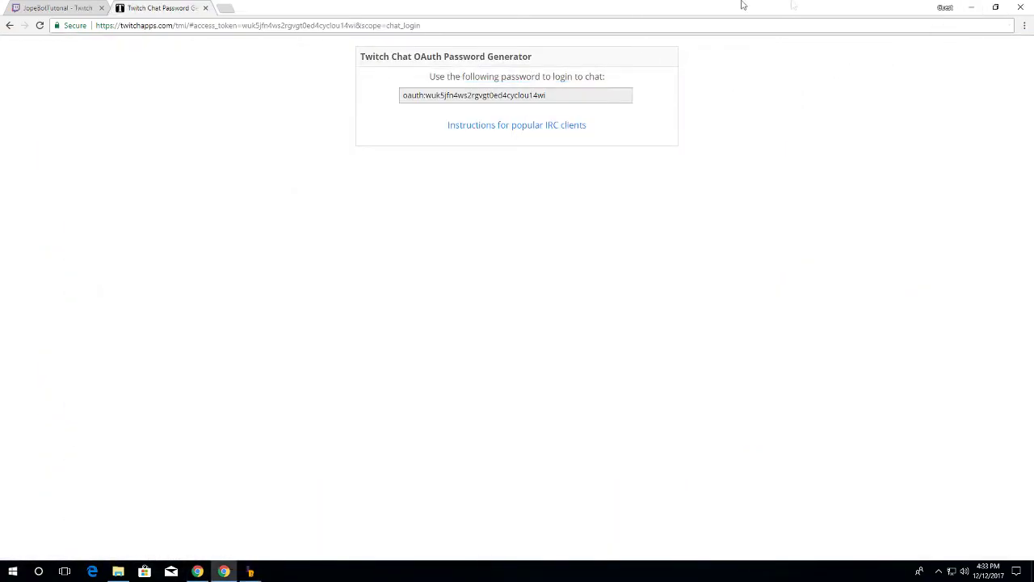
{"action": "left_click", "coordinate": [1021, 7]}
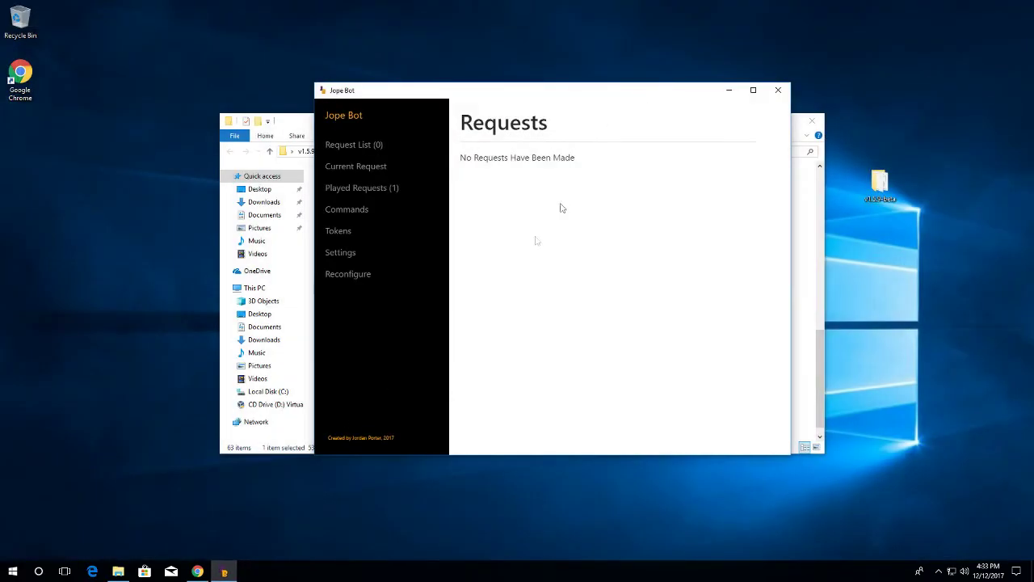
Reopen the streamer's browser, view the bugs and help channels of the JopeBot Discord server, and return to the Twitch channel page
{"action": "left_click", "coordinate": [197, 571]}
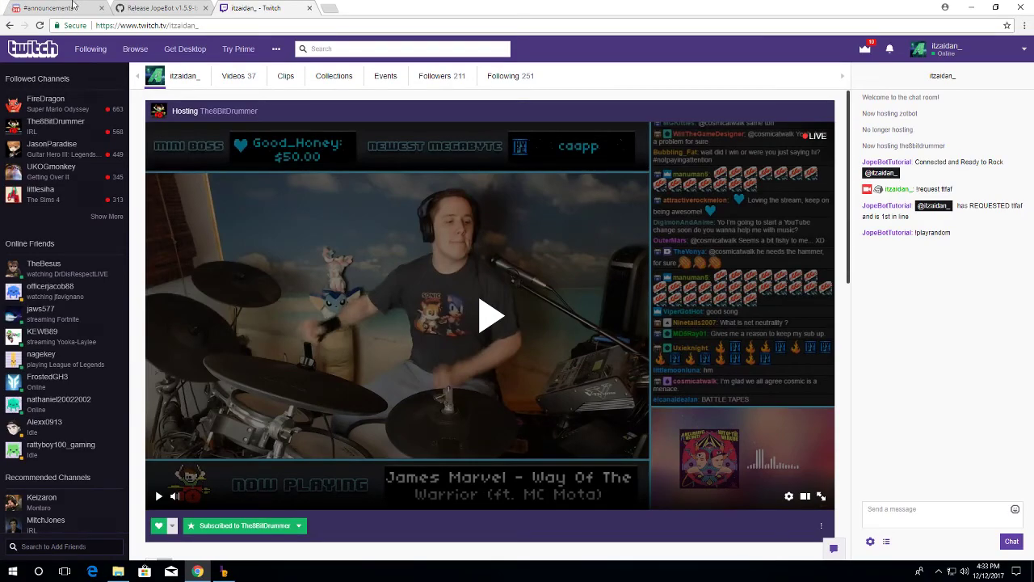
{"action": "key", "text": "ctrl+1"}
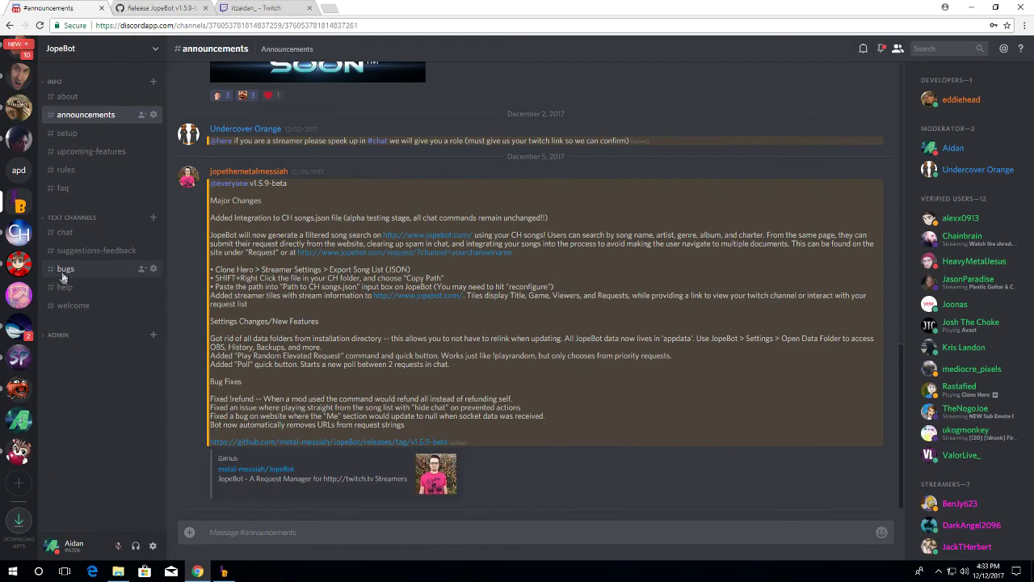
{"action": "left_click", "coordinate": [63, 273]}
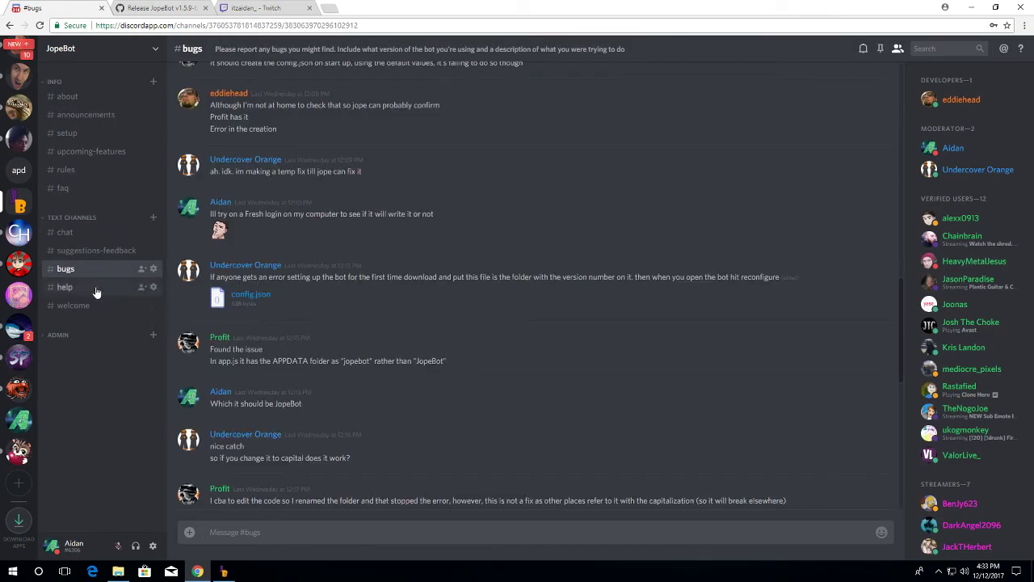
{"action": "left_click", "coordinate": [95, 290]}
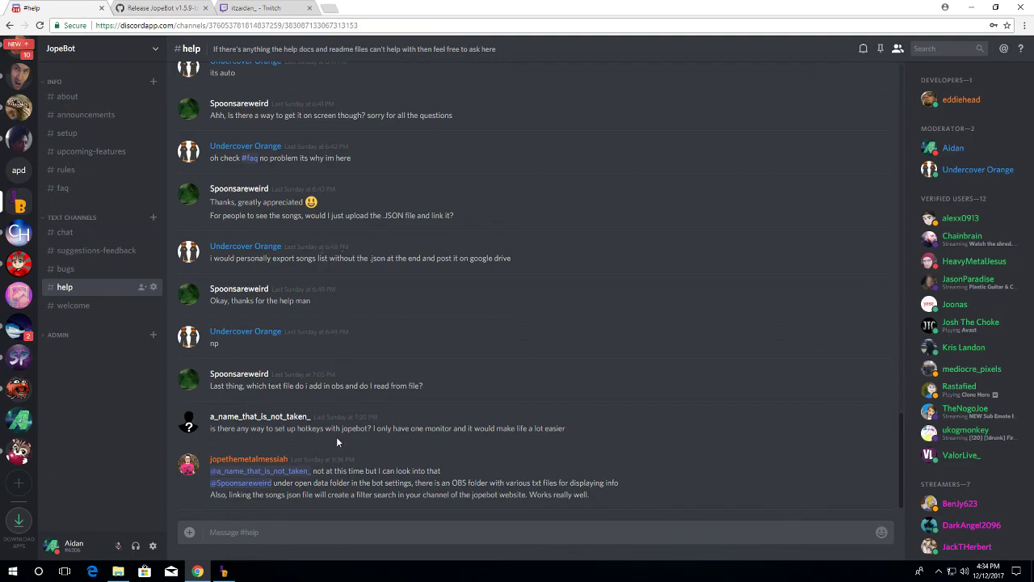
{"action": "scroll", "coordinate": [336, 437], "scroll_direction": "up", "scroll_amount": 1}
{"action": "left_click", "coordinate": [250, 7]}
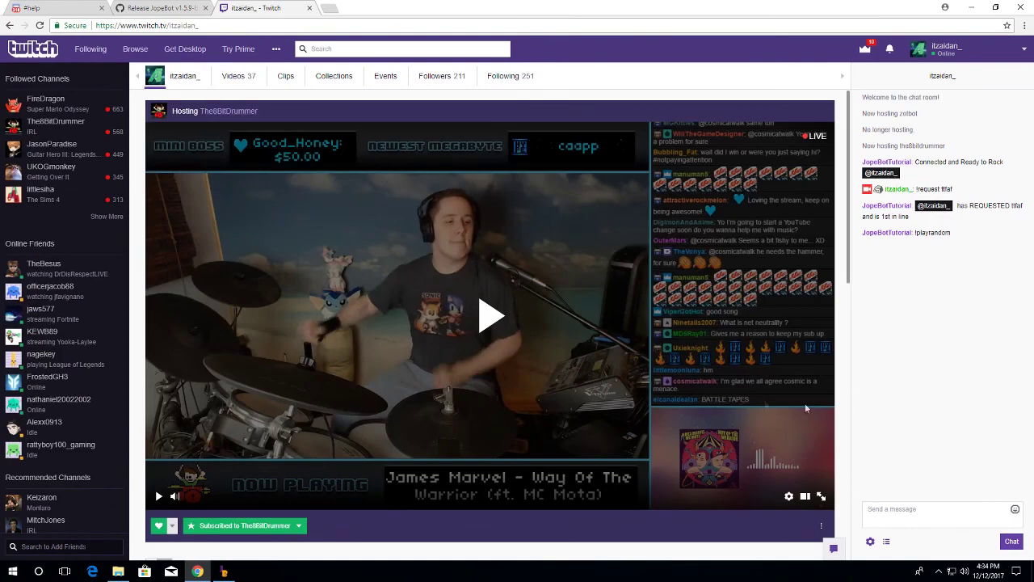